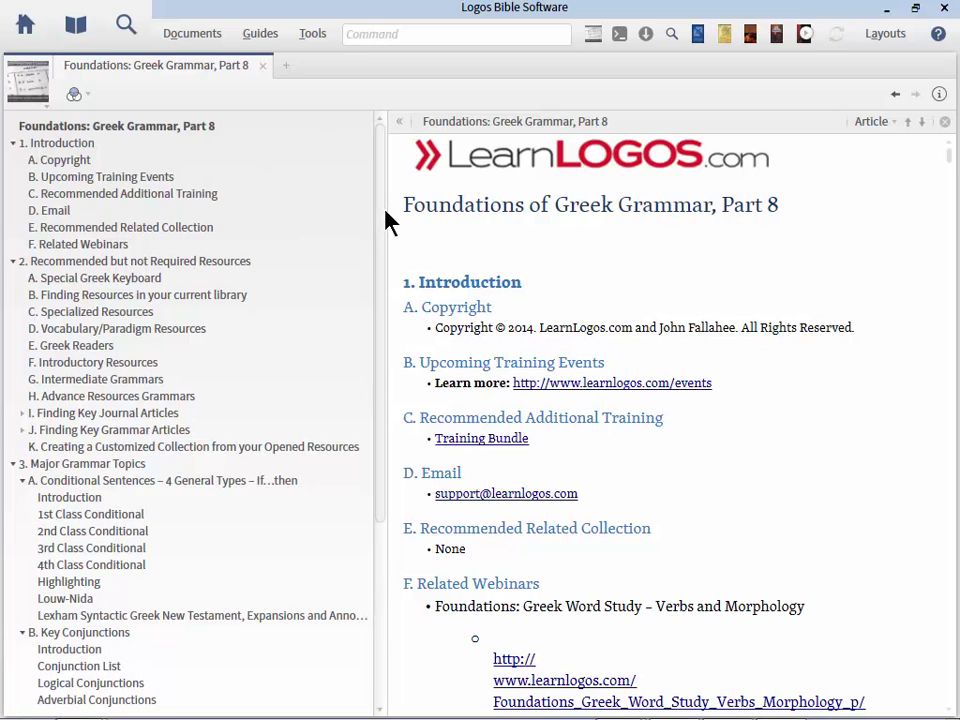
Open the Collections tool and dock it beside the Foundations: Greek Grammar, Part 8 document, at its section on finding library resources.
scroll(615, 255, "down", 5)
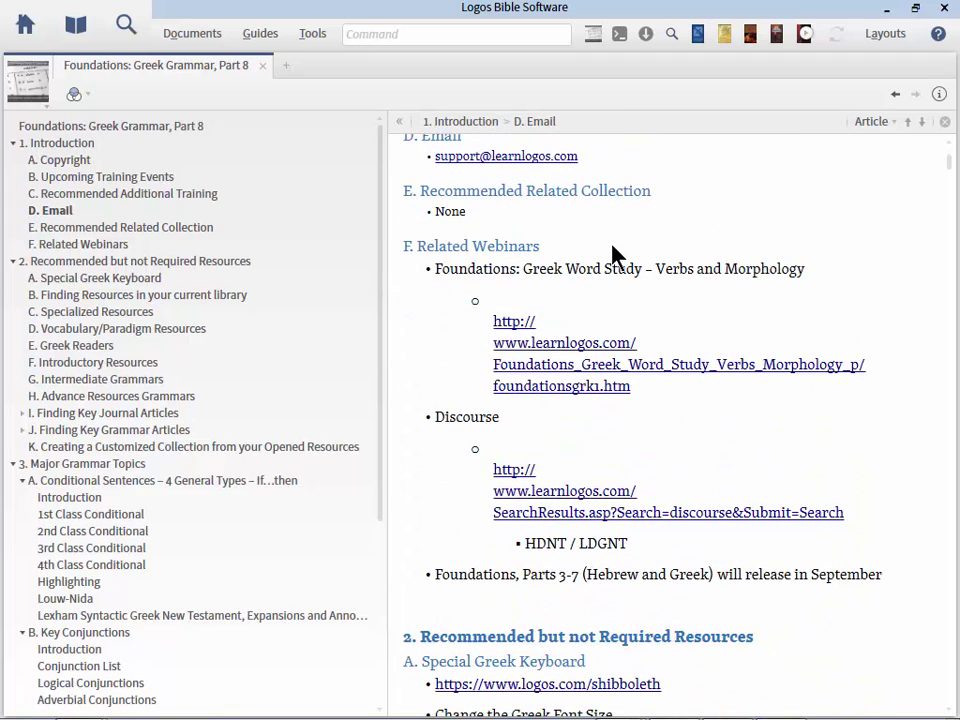
scroll(615, 255, "down", 5)
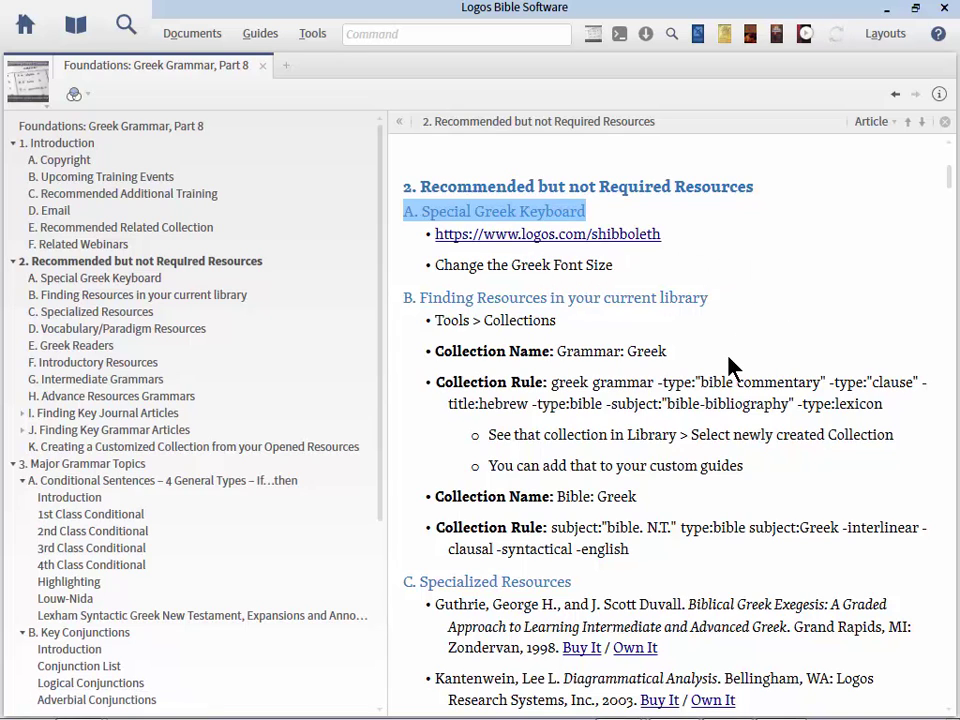
scroll(730, 368, "down", 2)
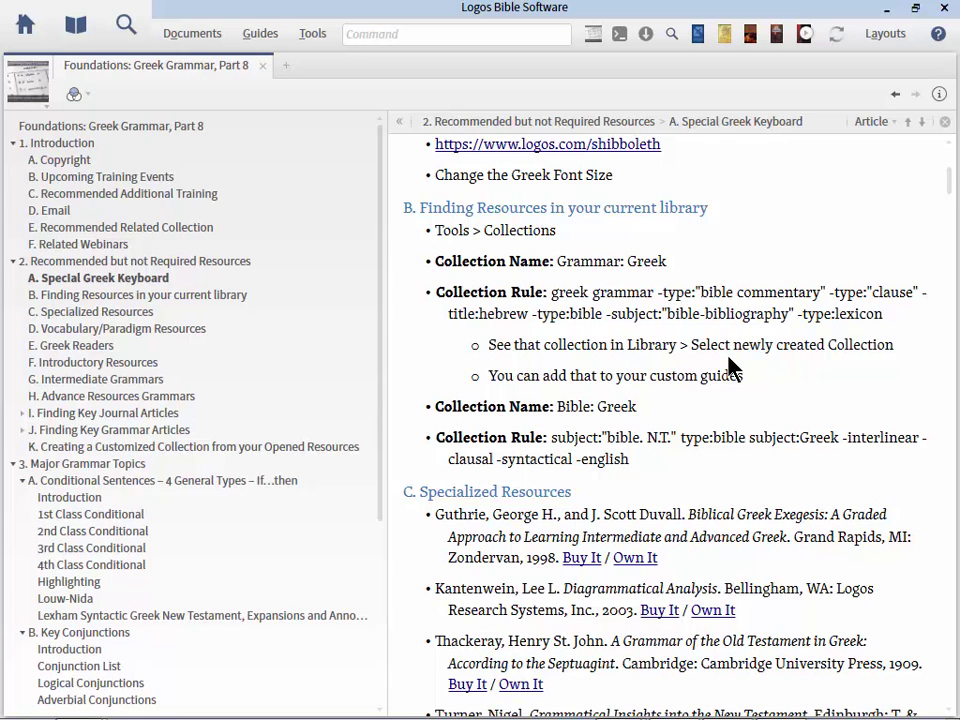
left_click(305, 37)
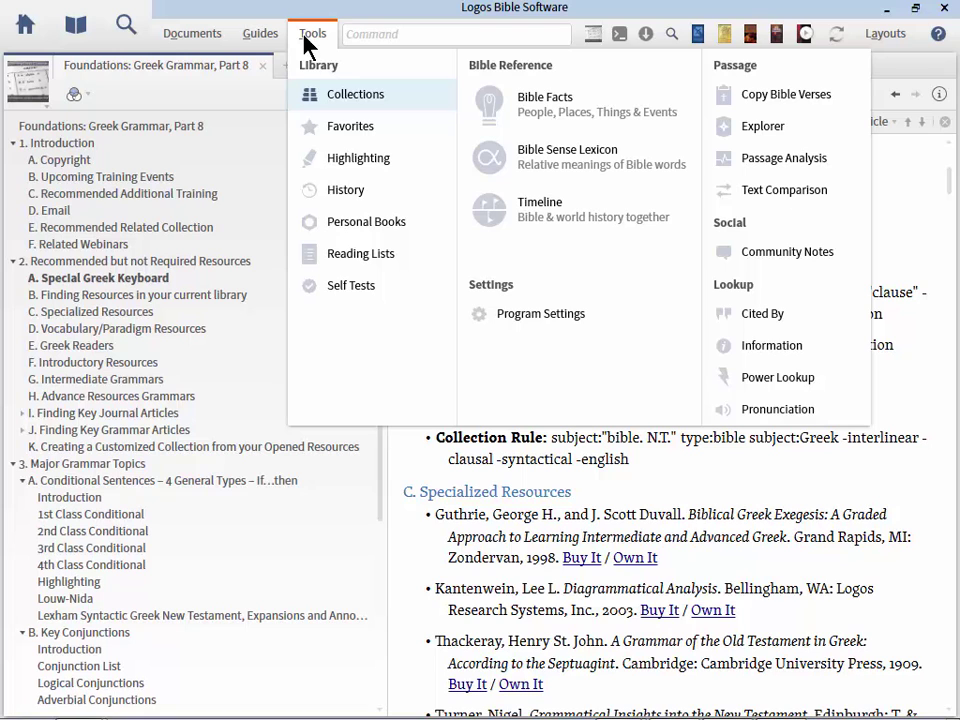
left_click(375, 103)
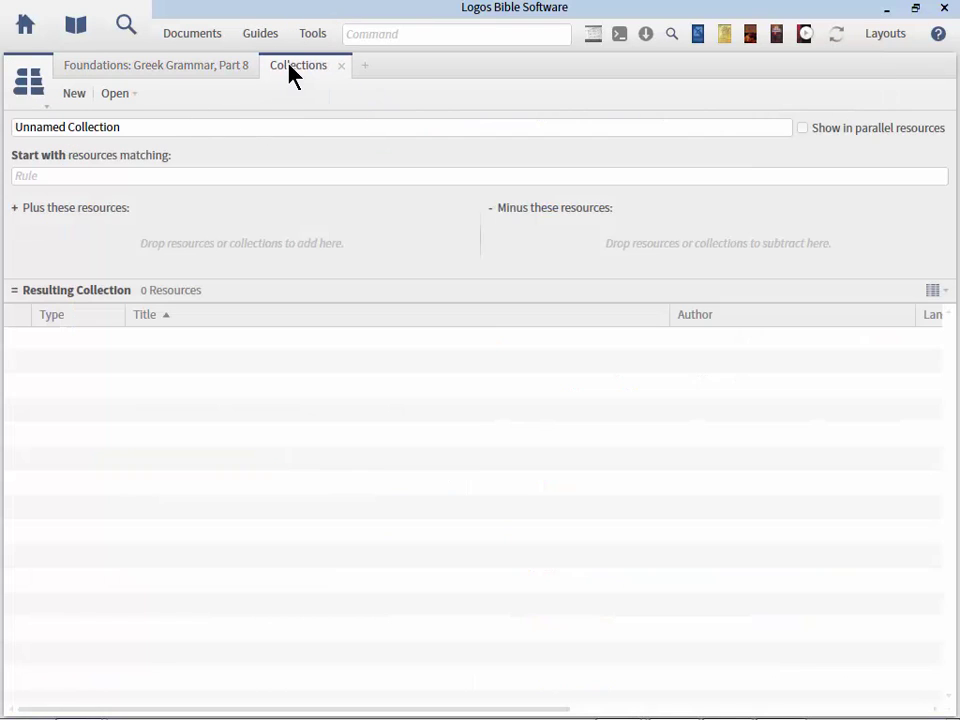
left_click_drag(290, 75, 143, 340)
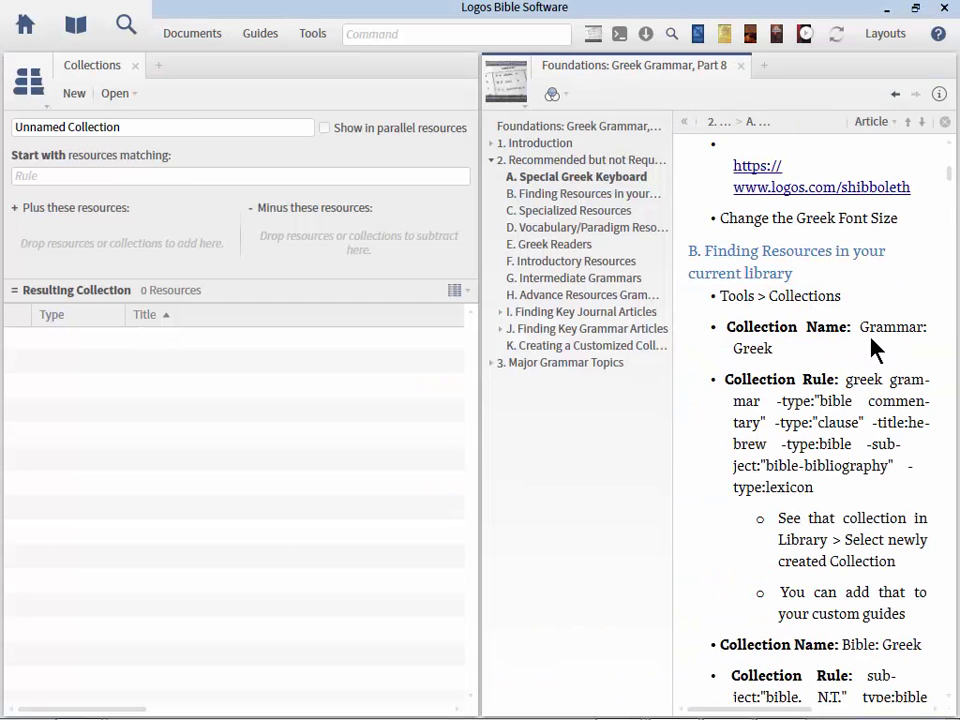
Find "greek" among the saved collections and open the Grammar: Greek collection.
left_click(115, 94)
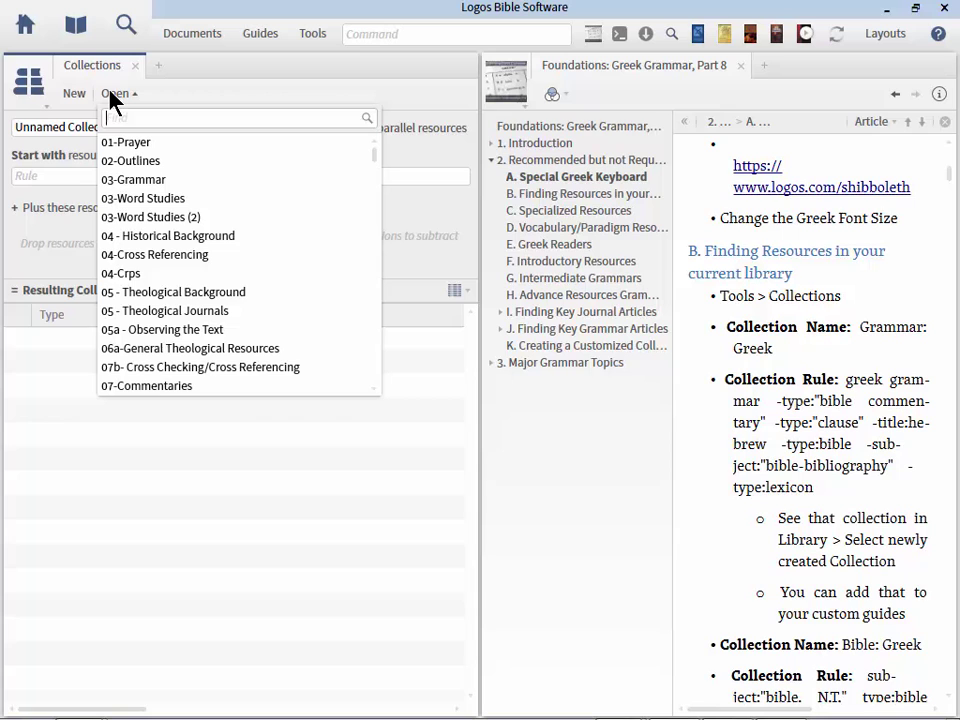
type("Hre")
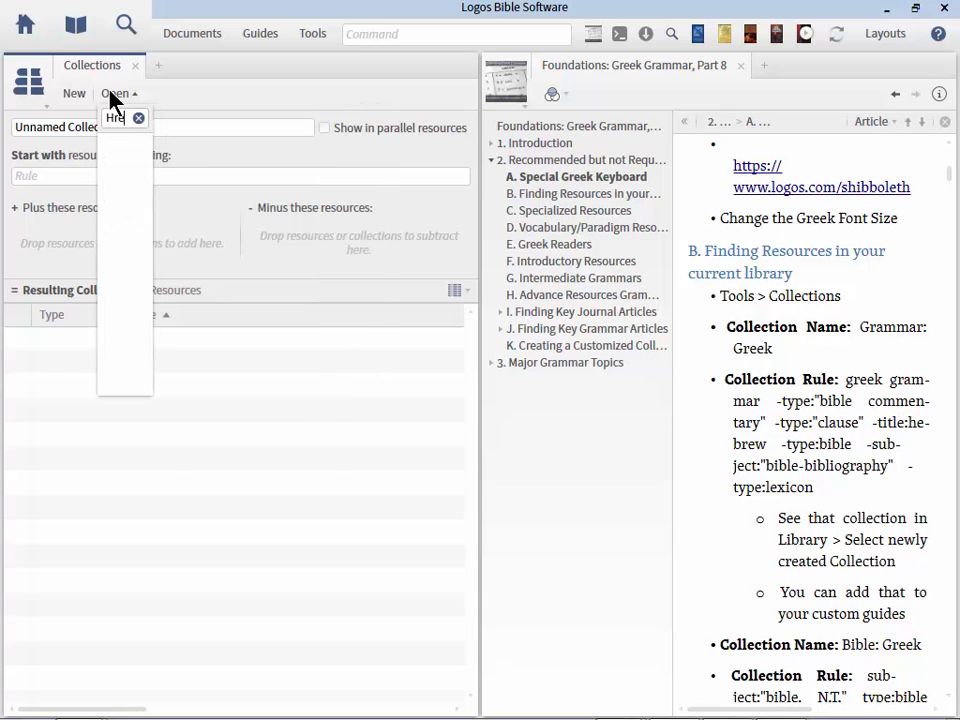
key("BackSpace")
key("BackSpace")
key("BackSpace")
type("g")
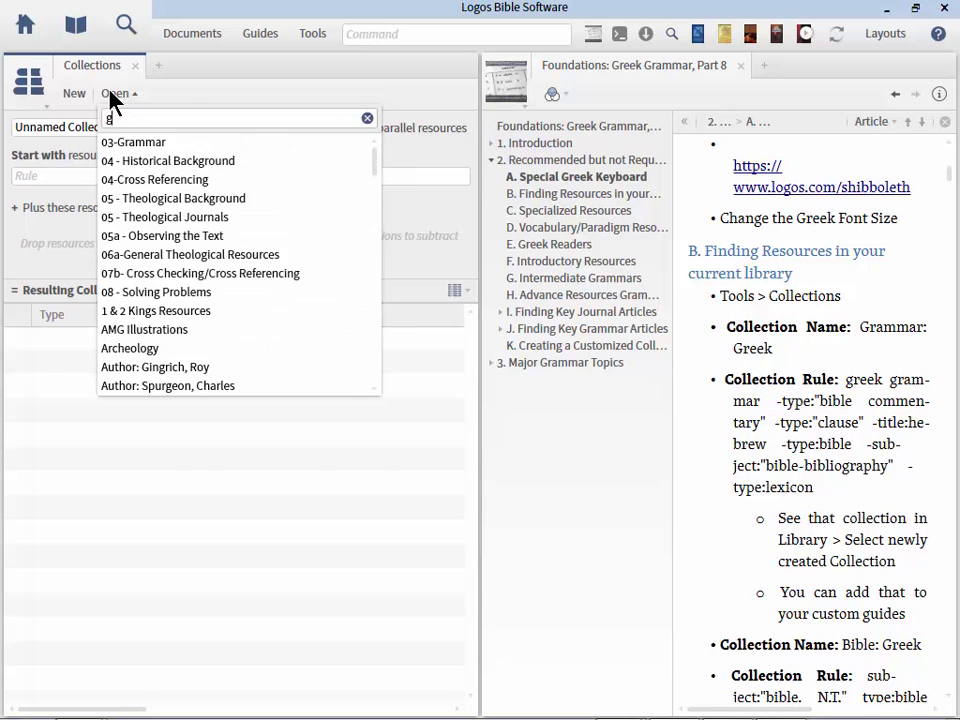
type("reek")
left_click(108, 143)
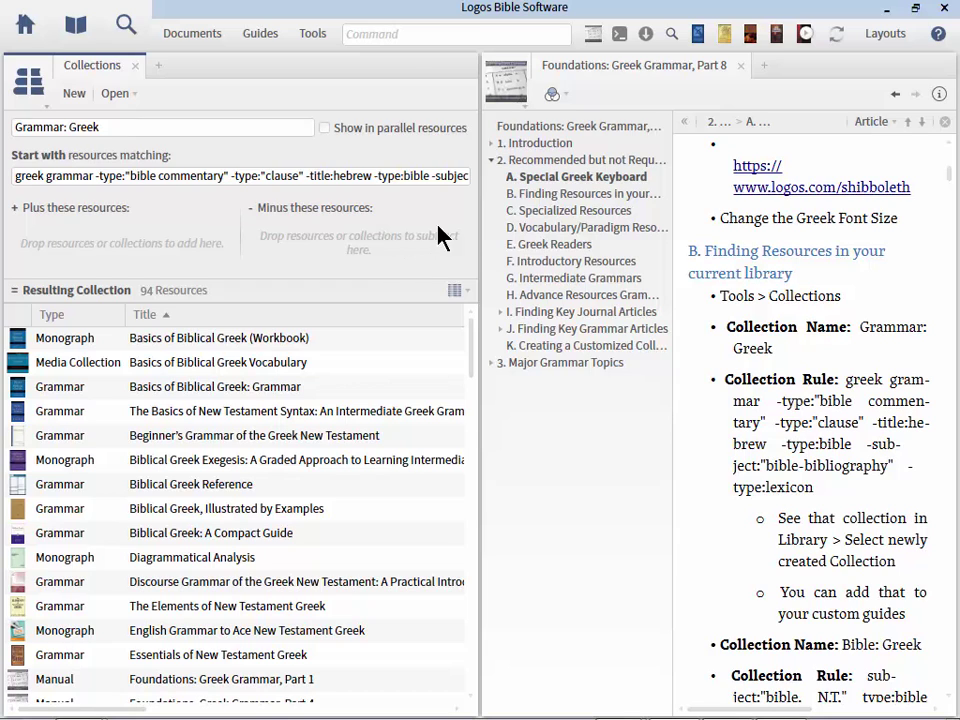
Widen the Collections pane and review the exclusion terms after "greek grammar" alongside the resulting resources and their types.
left_click_drag(480, 212, 632, 216)
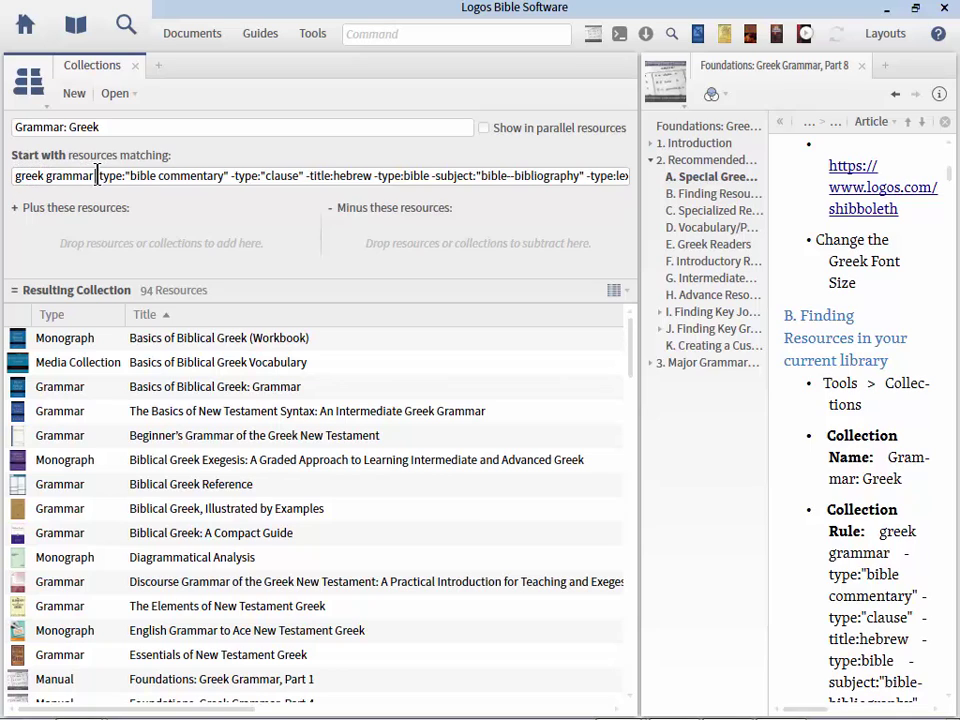
left_click_drag(95, 175, 625, 172)
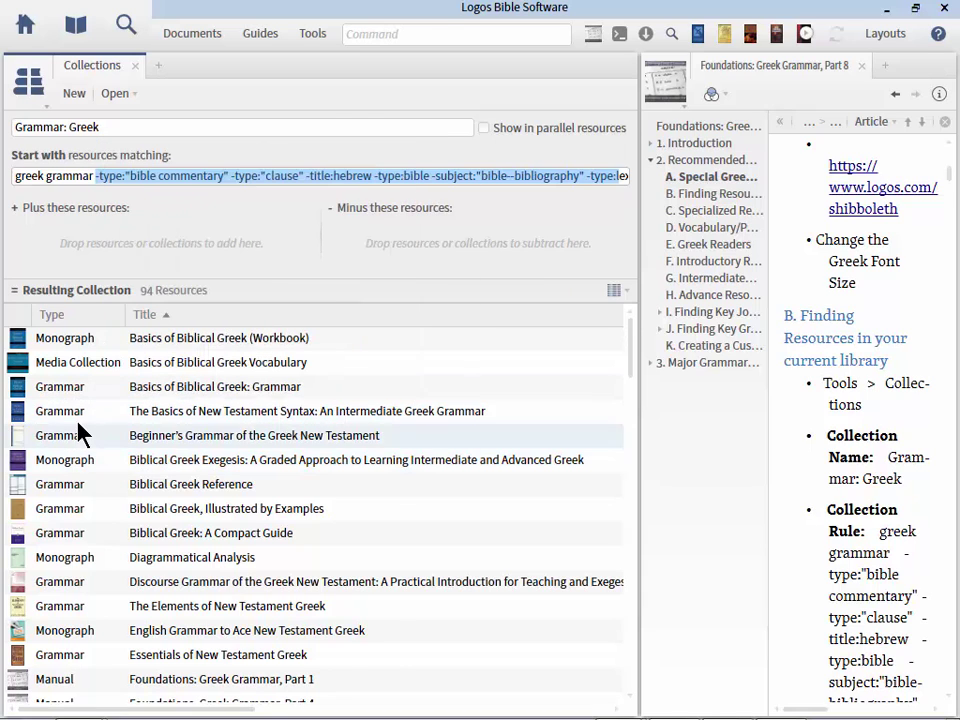
mouse_move(64, 422)
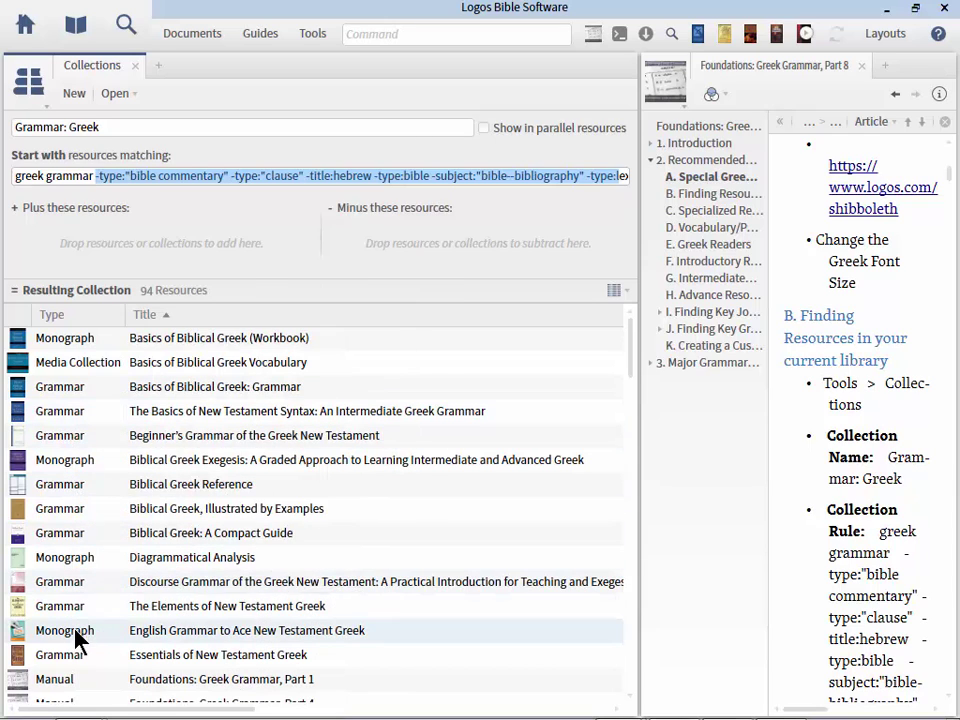
mouse_move(75, 640)
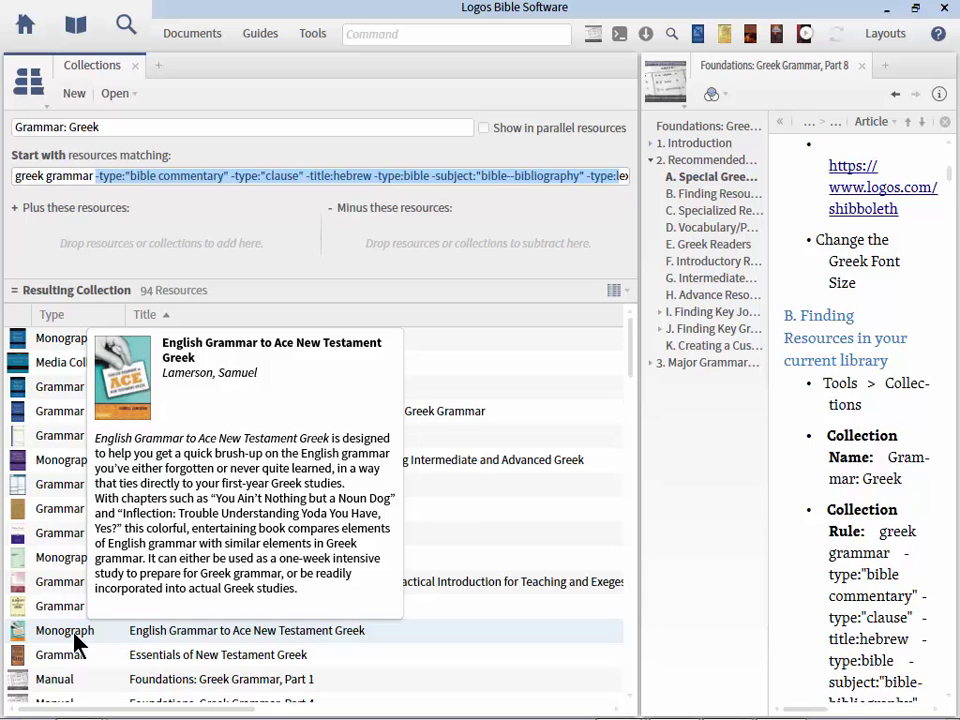
mouse_move(247, 608)
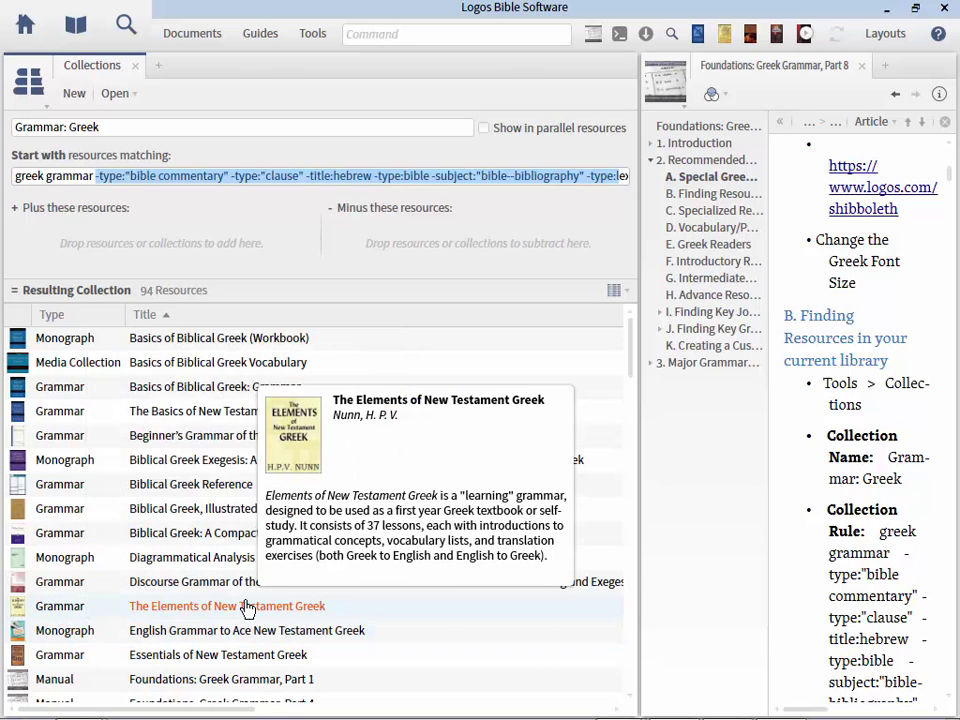
Inspect the individual exclusion terms across the whole Grammar: Greek rule and the view options for the resulting collection.
left_click(93, 176)
left_click_drag(95, 176, 304, 176)
left_click(304, 176)
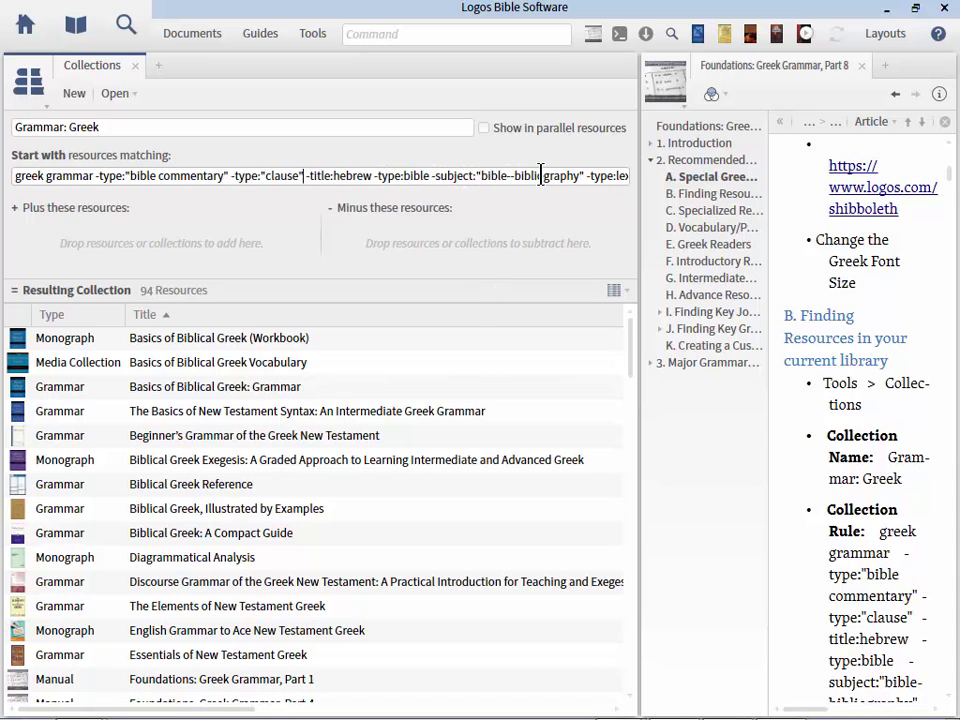
key("End")
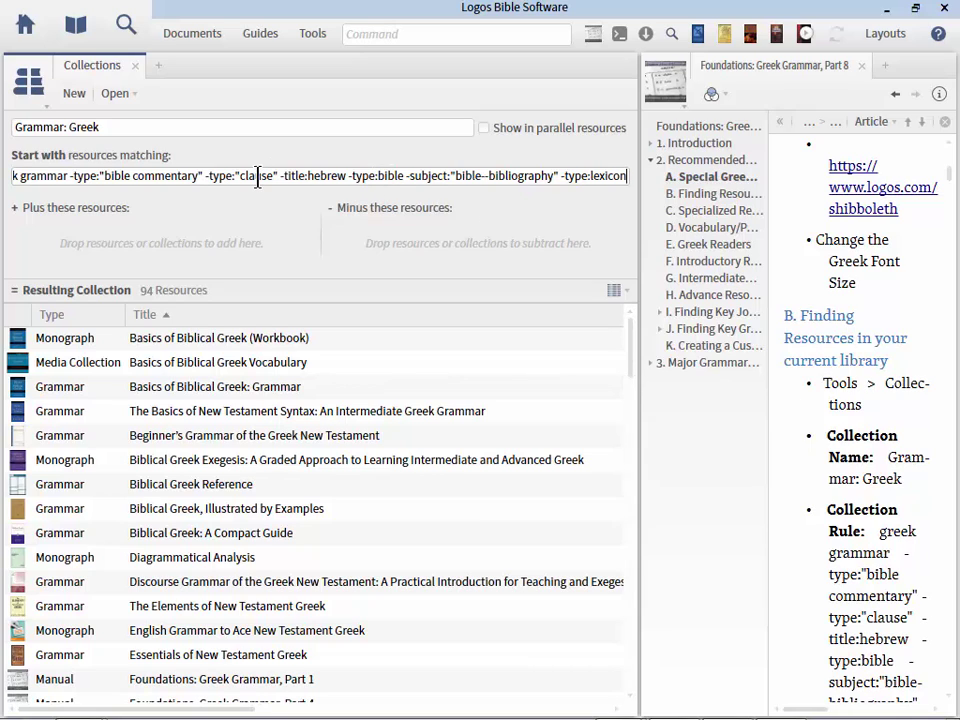
key("Home")
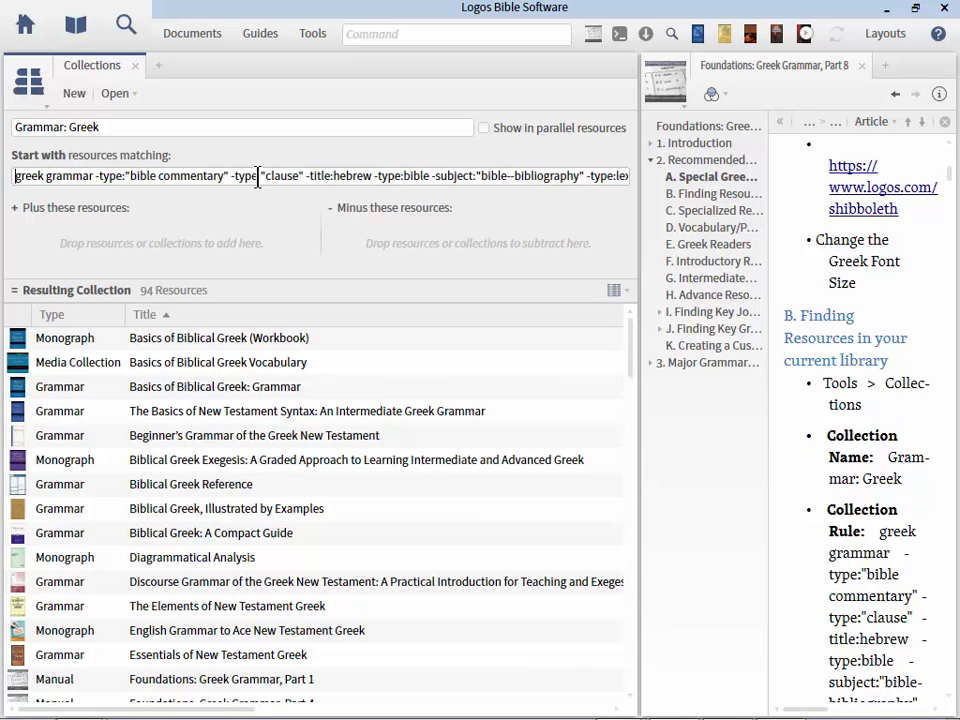
left_click_drag(95, 176, 125, 176)
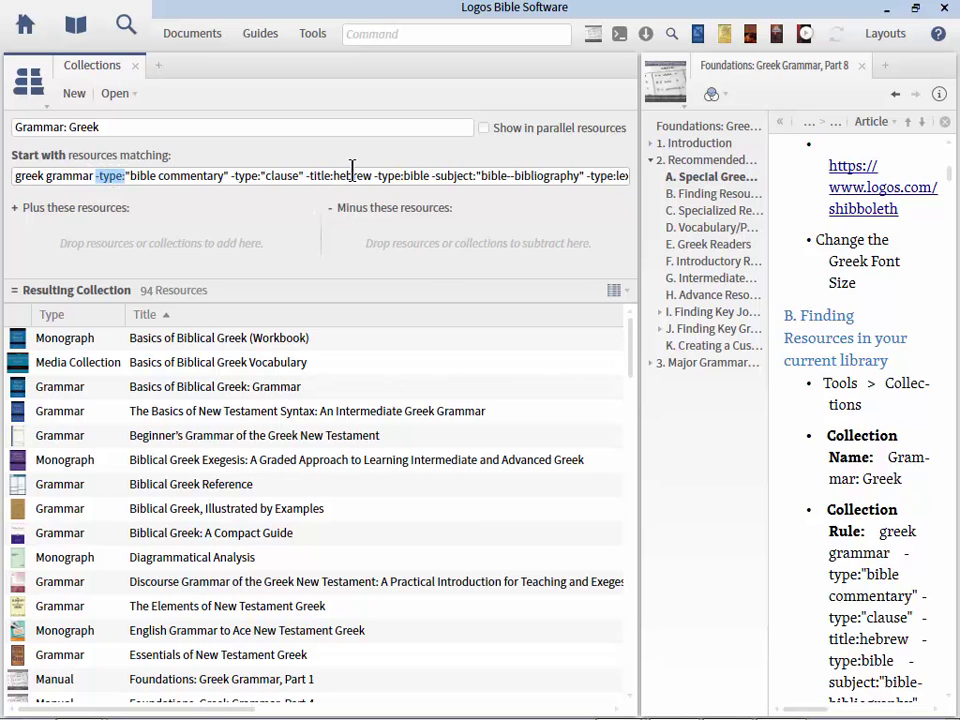
left_click(615, 290)
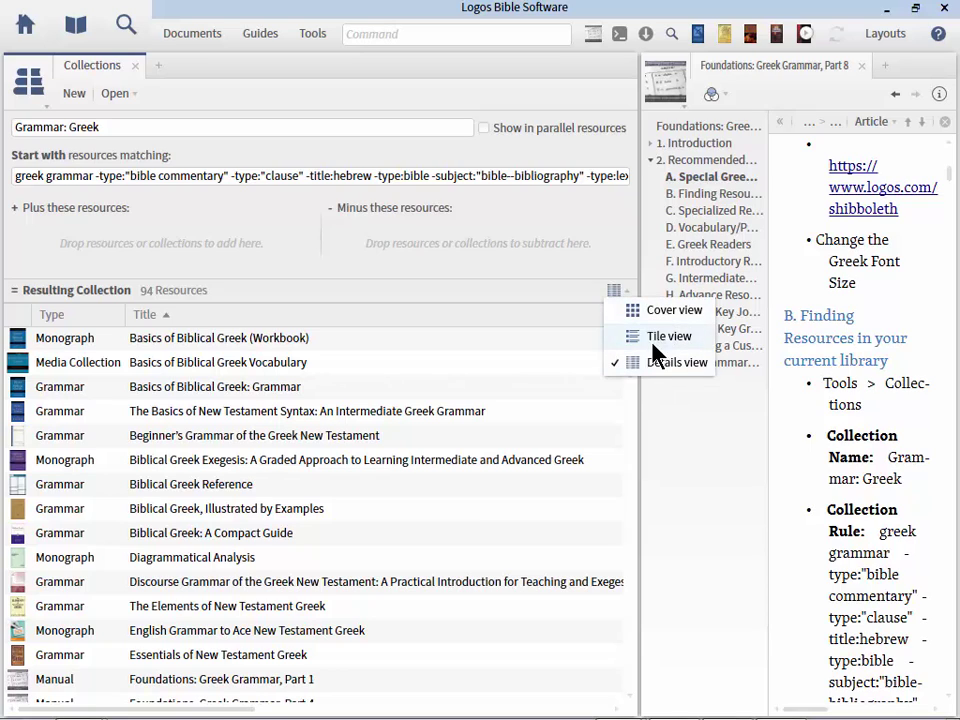
left_click(390, 263)
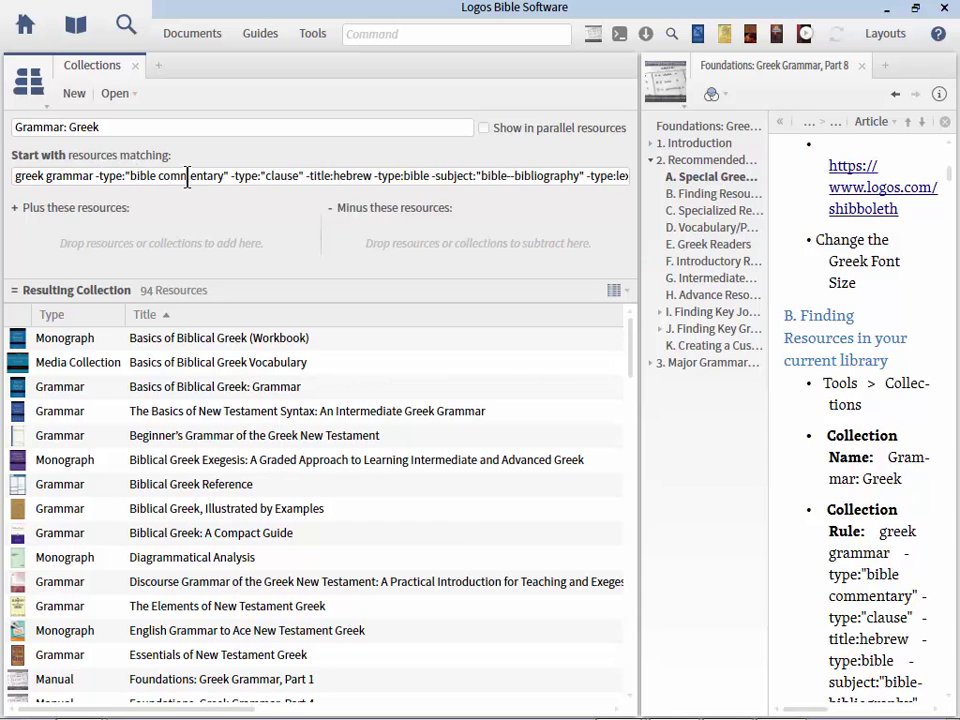
Highlight the rule's exclusion terms from -type:"bible commentary" onward and inspect the minus operator before title:hebrew.
mouse_move(65, 611)
left_click_drag(95, 176, 662, 200)
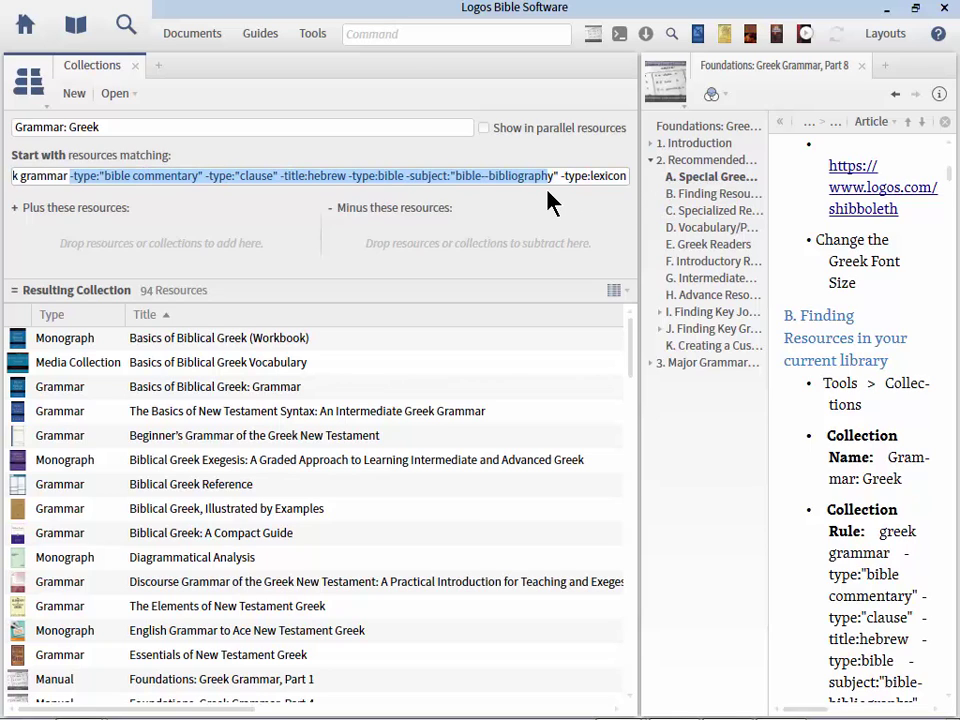
left_click_drag(548, 202, 634, 189)
left_click(282, 176)
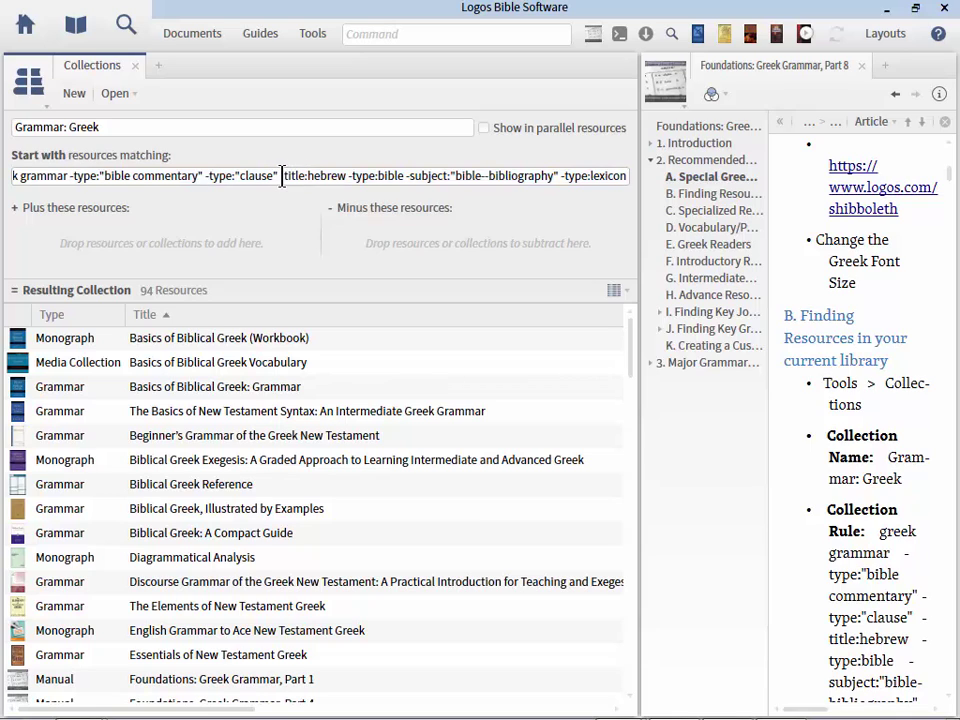
type("-")
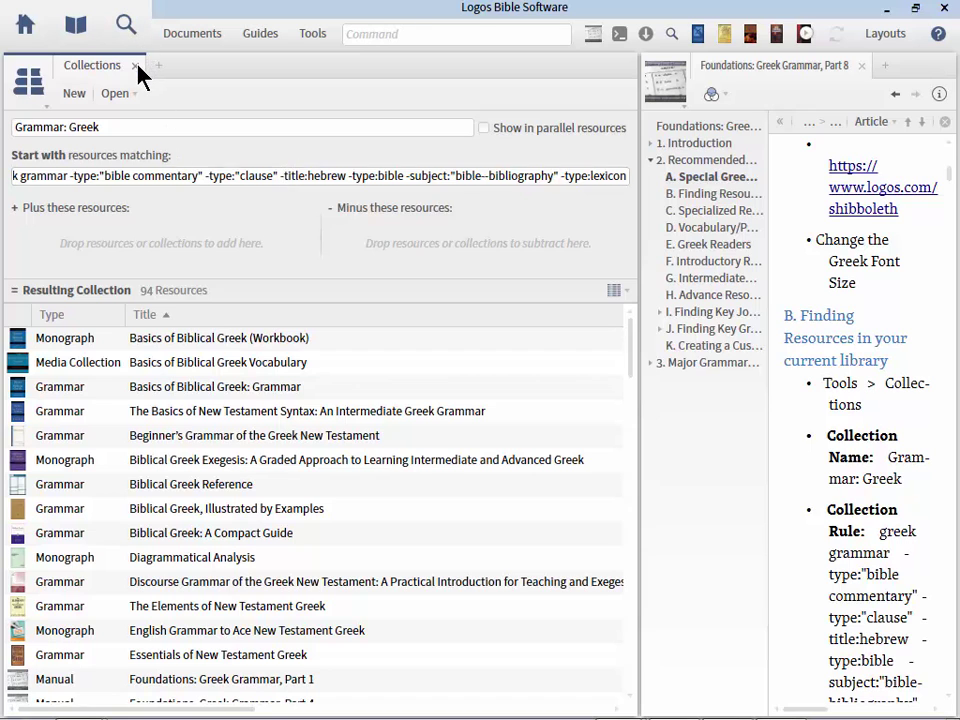
Close the Collections tool and widen the Greek Grammar document pane.
left_click(136, 66)
left_click_drag(639, 176, 292, 177)
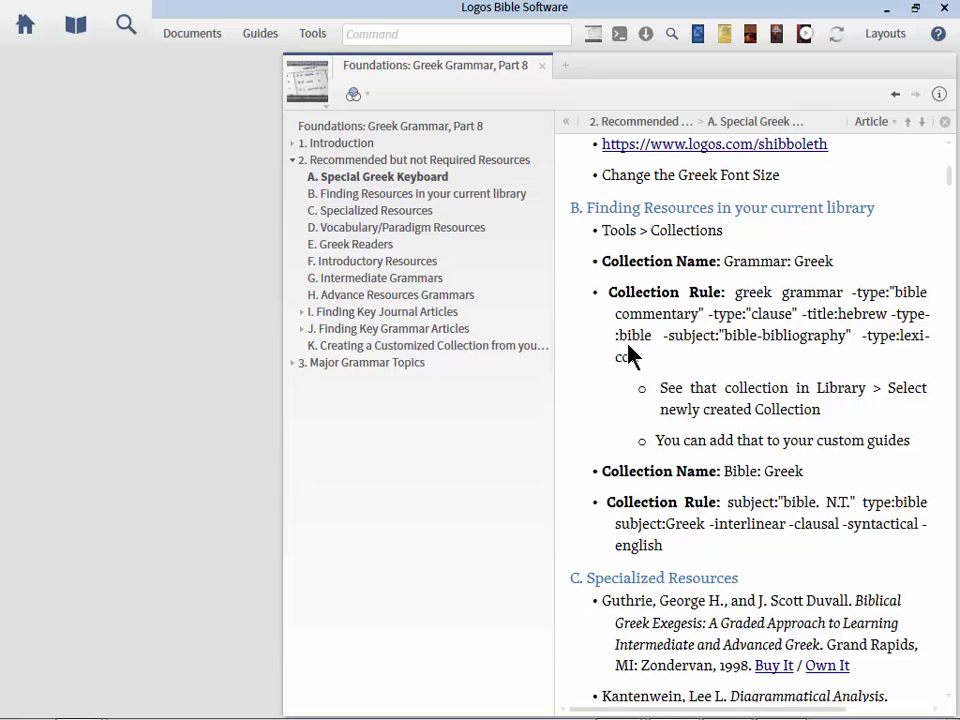
Read through the Specialized Resources, Vocabulary/Paradigm Resources and Greek Readers lists in the document.
scroll(628, 355, "down", 5)
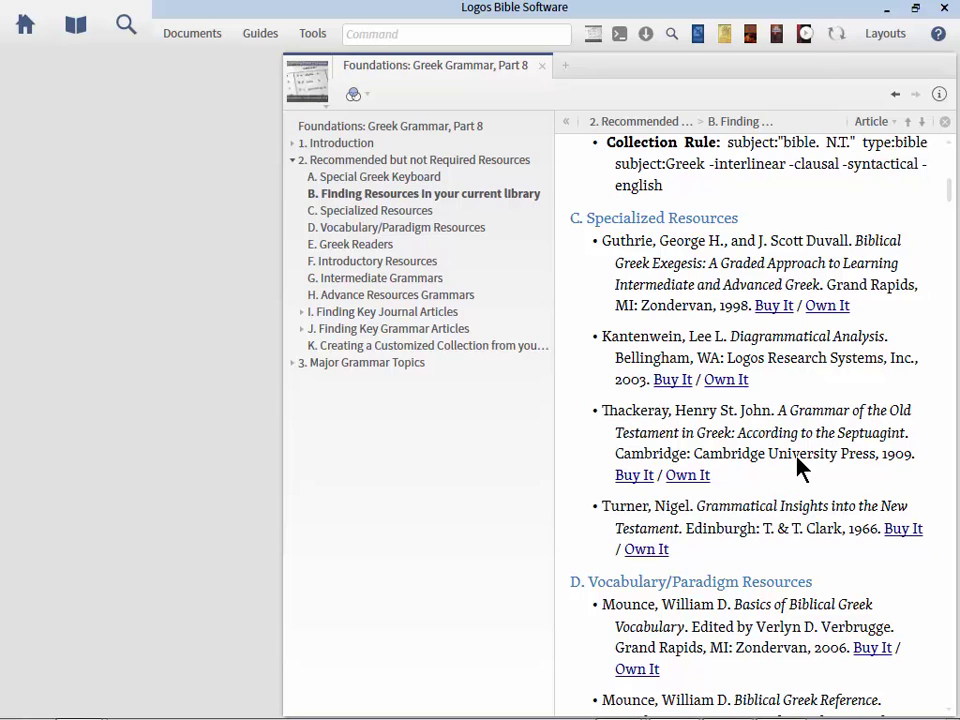
scroll(797, 467, "down", 3)
scroll(820, 440, "down", 1)
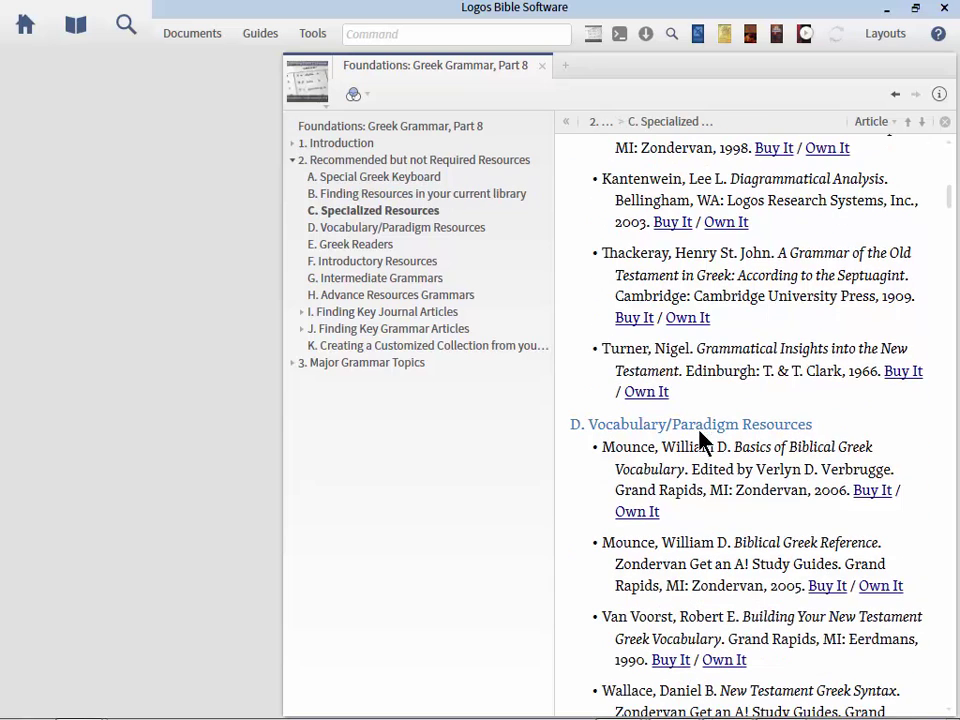
scroll(675, 454, "down", 4)
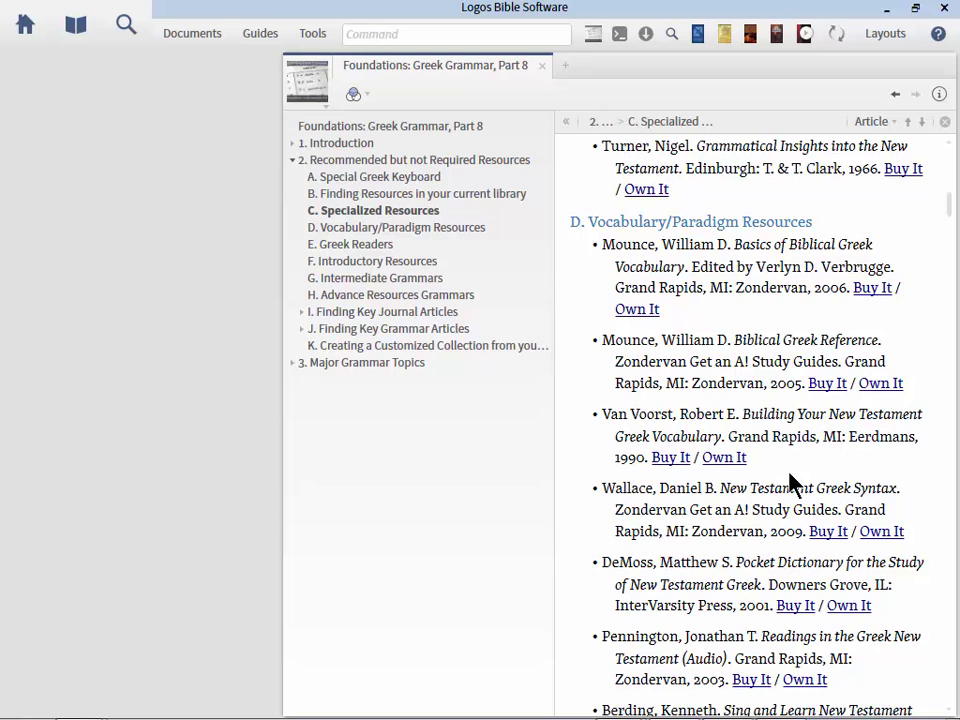
scroll(790, 484, "down", 1)
scroll(790, 484, "down", 3)
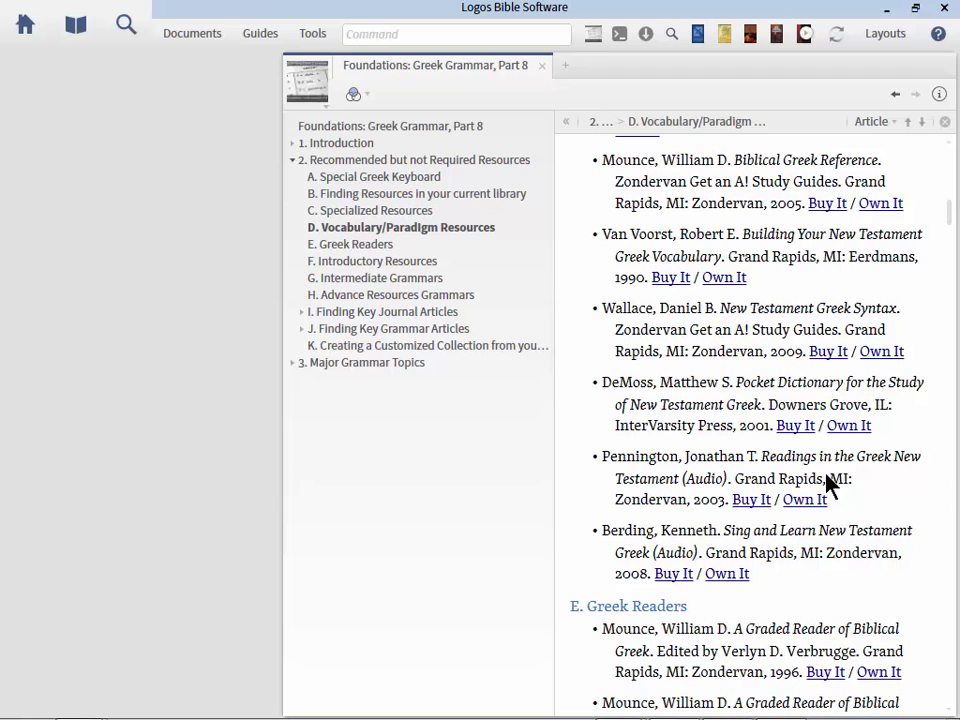
scroll(876, 514, "down", 8)
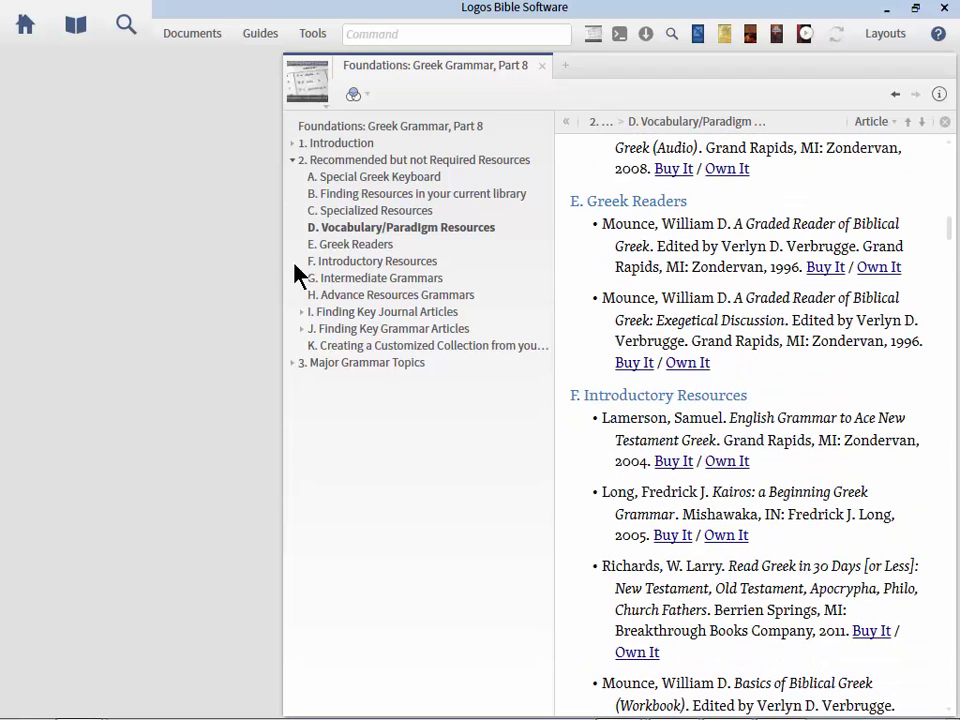
Narrow the document pane and review the Introductory Resources and Intermediate Grammars, highlighting the English Grammar to Ace New Testament Greek entry.
left_click_drag(281, 261, 389, 261)
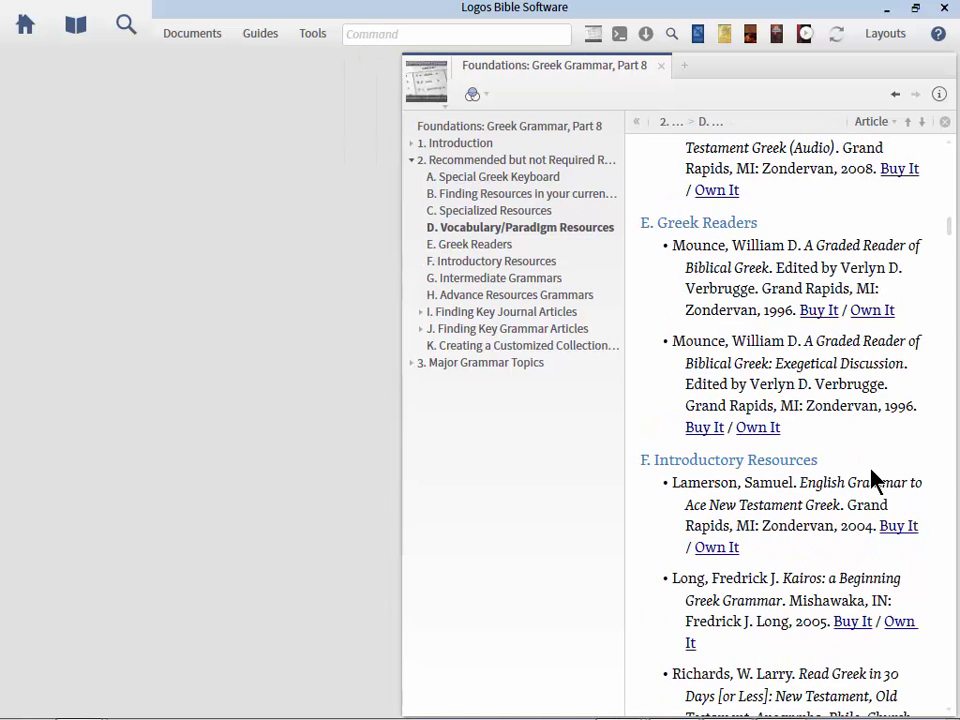
scroll(872, 480, "down", 5)
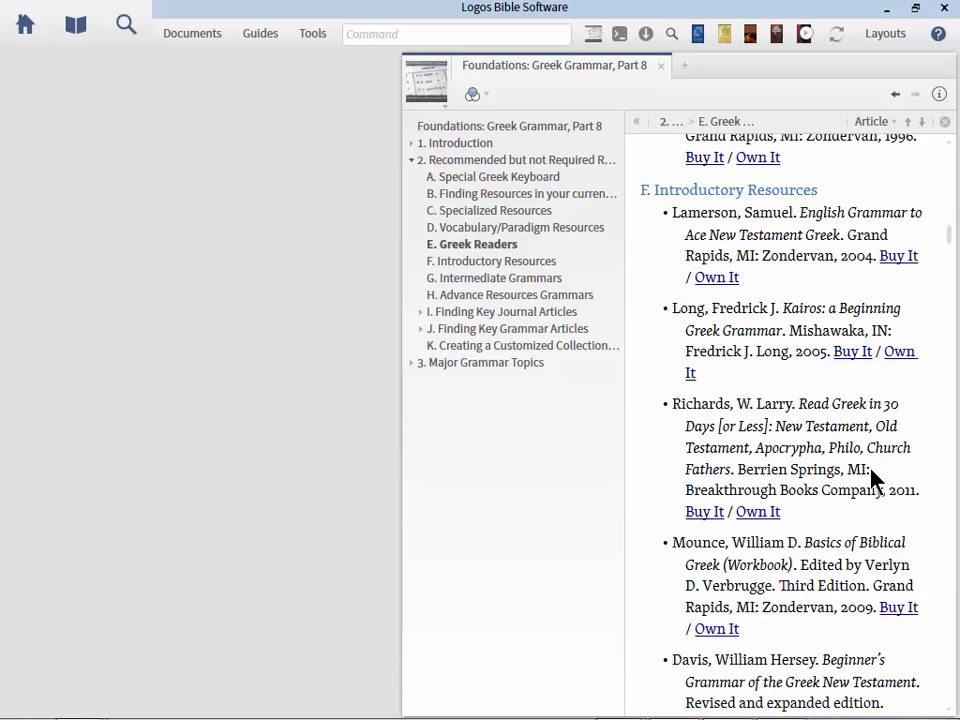
left_click_drag(674, 214, 753, 278)
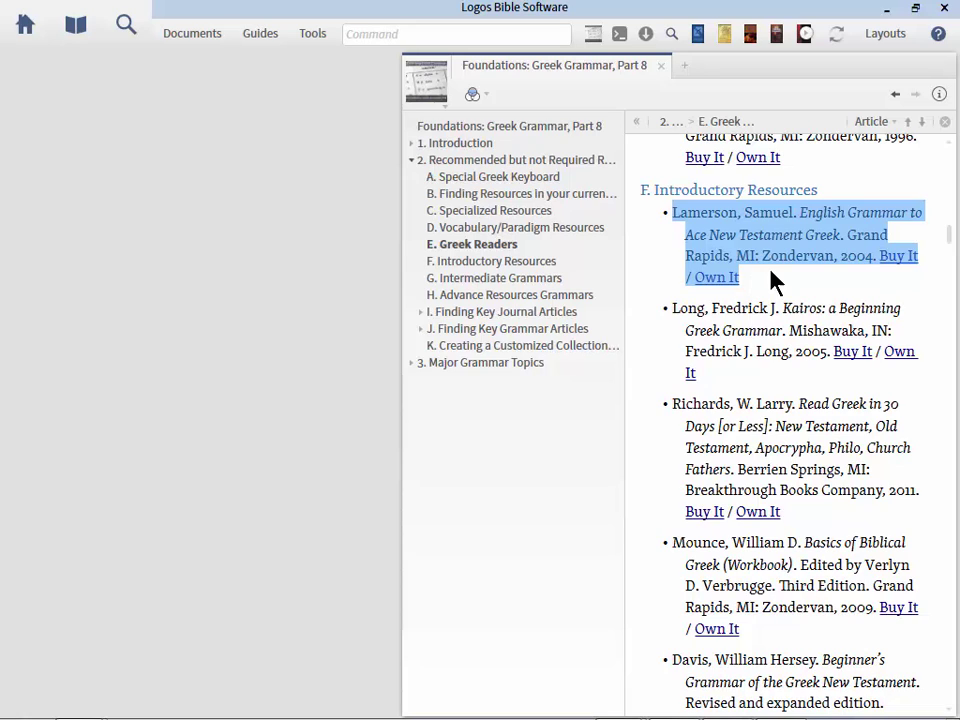
left_click(829, 245)
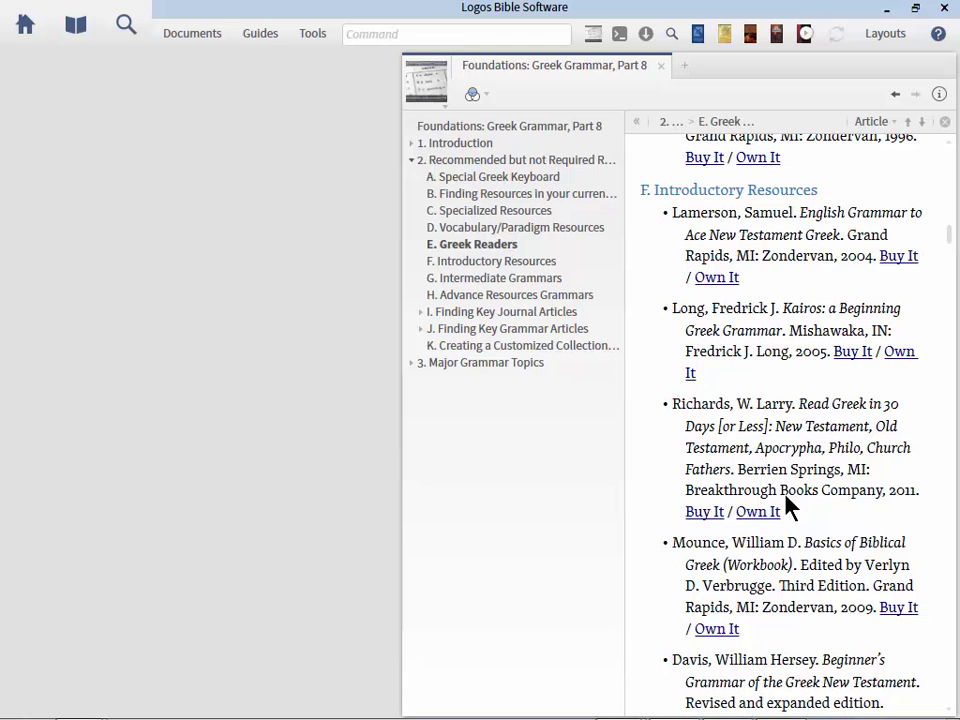
scroll(826, 525, "down", 10)
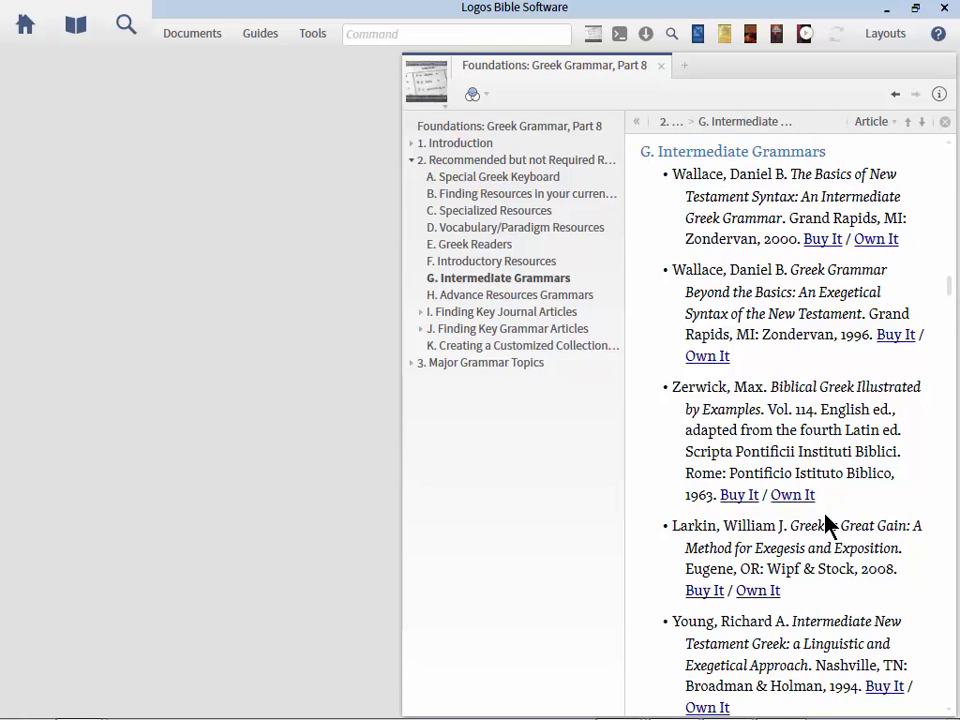
Read through the Advance Resources Grammars, Finding Key Journal Articles and Finding Key Grammar Articles sections of the document.
scroll(826, 524, "down", 5)
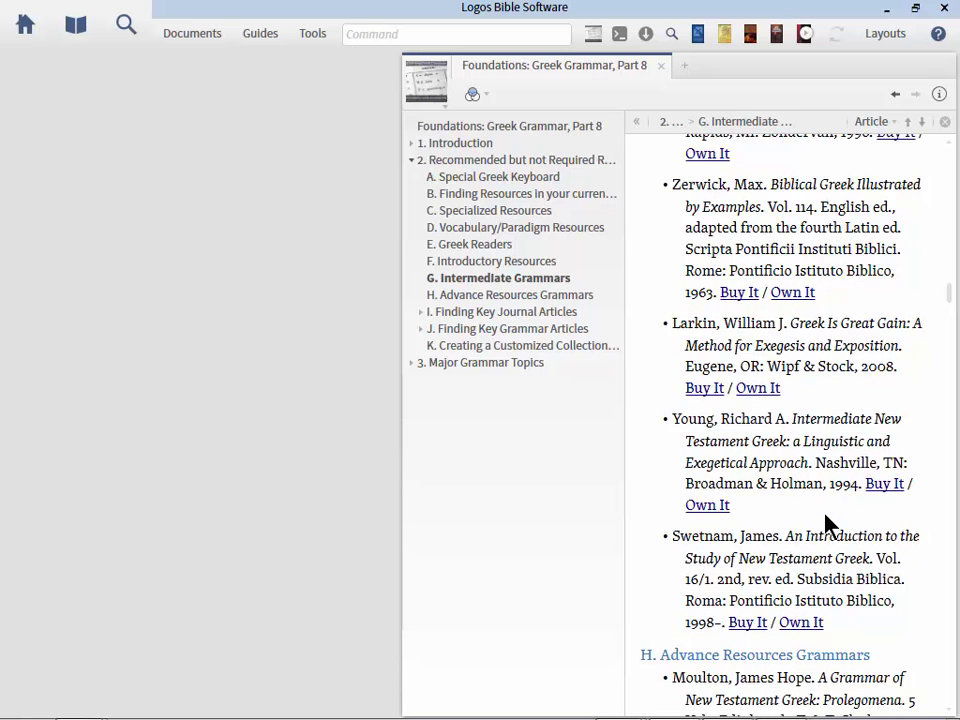
scroll(826, 524, "down", 10)
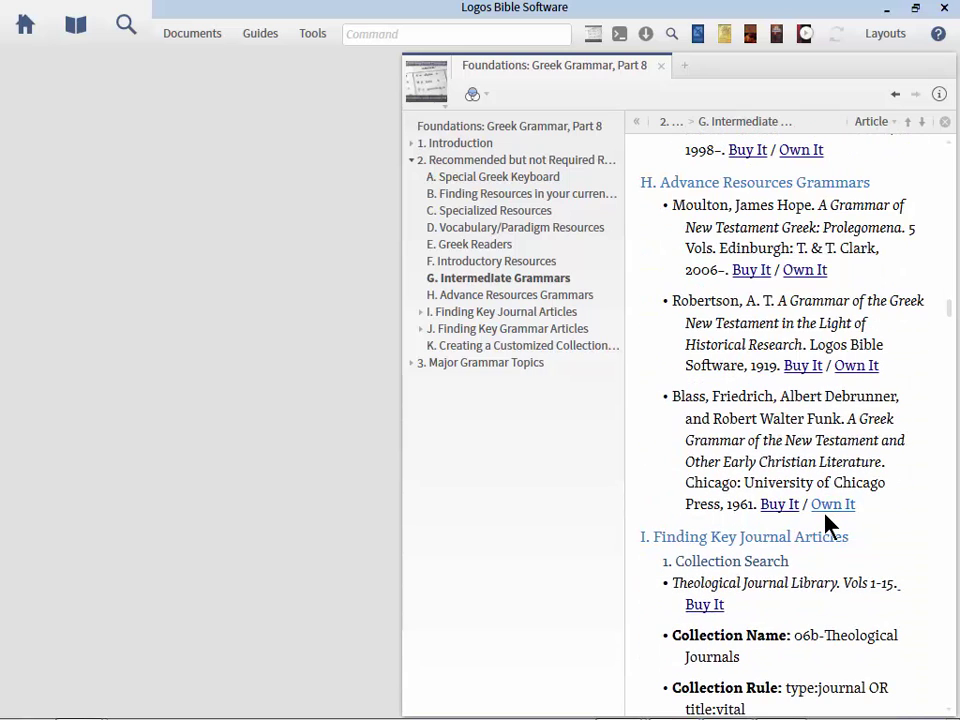
scroll(826, 524, "down", 1)
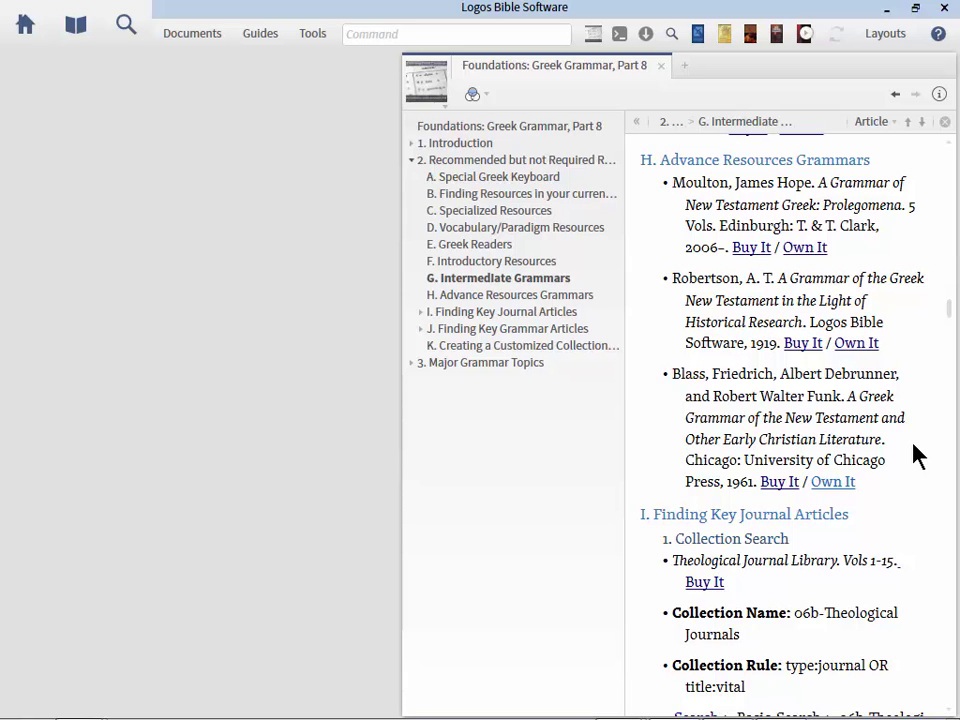
scroll(917, 456, "down", 5)
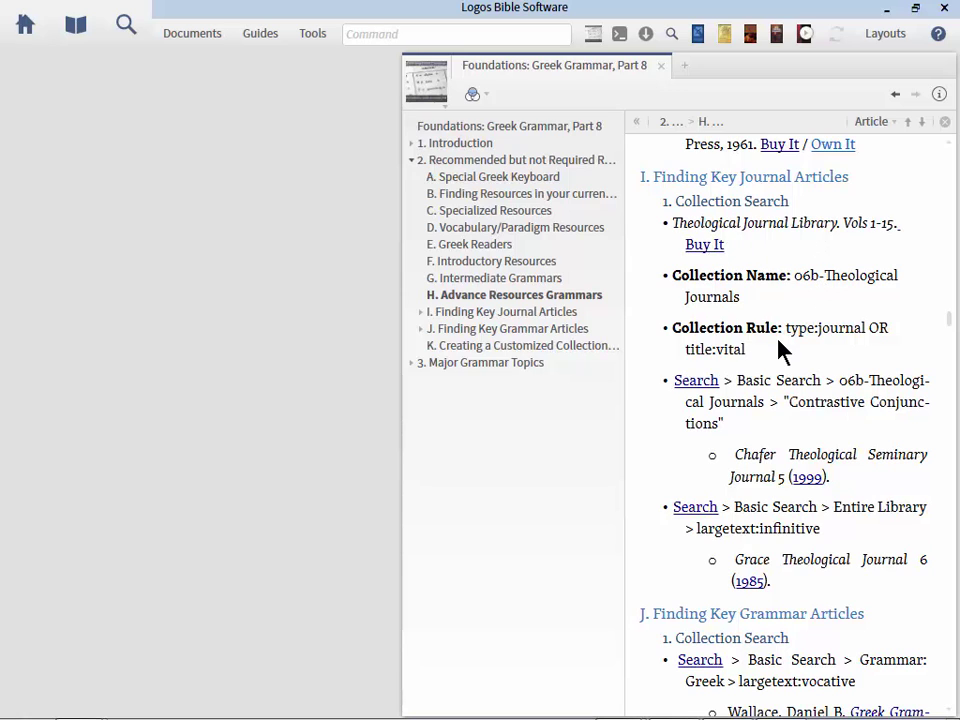
scroll(782, 350, "down", 6)
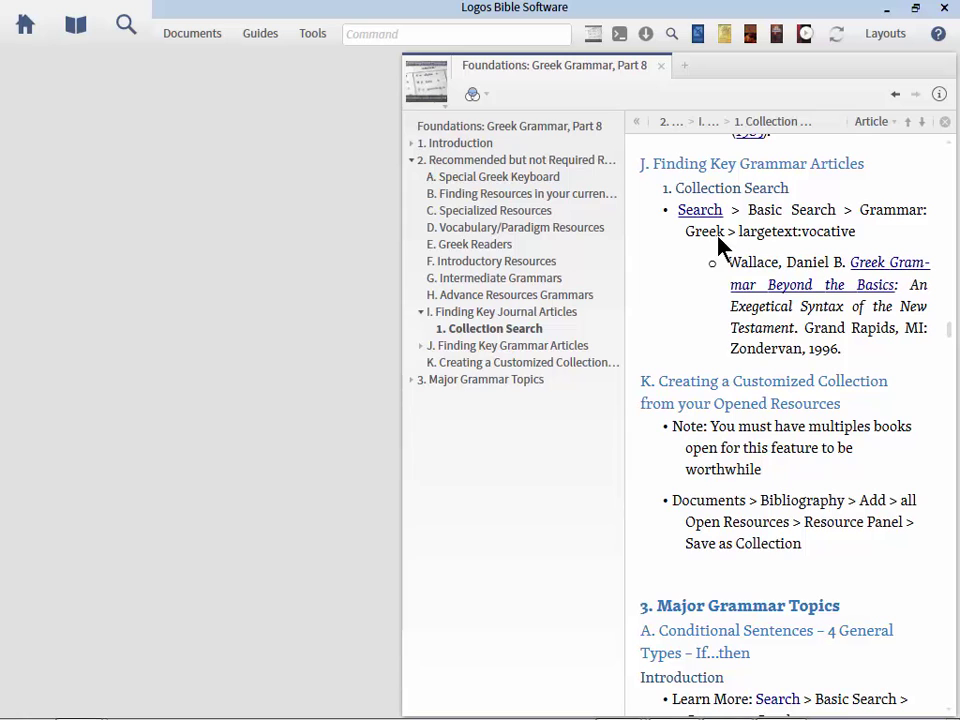
Open a Basic search and limit it to the Grammar: Greek collection.
left_click(125, 27)
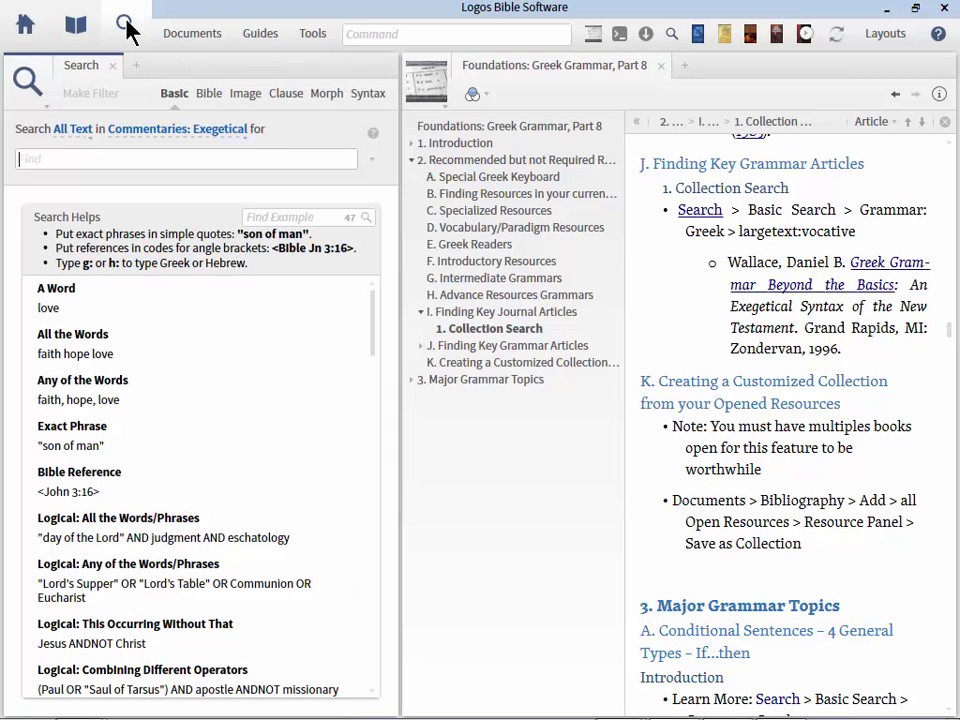
left_click(176, 133)
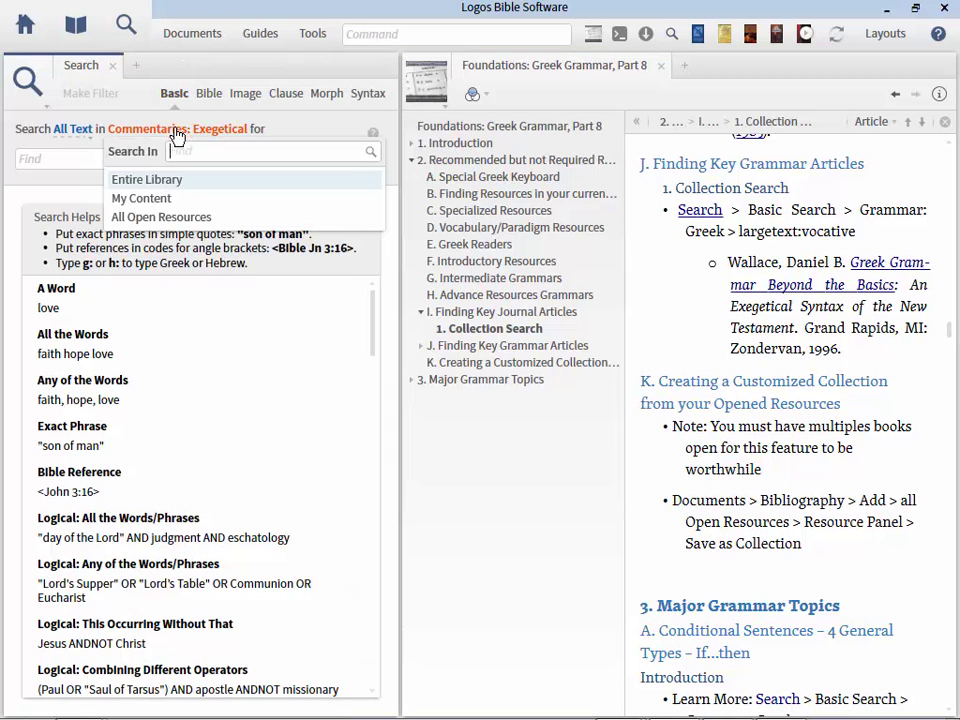
type("grammar")
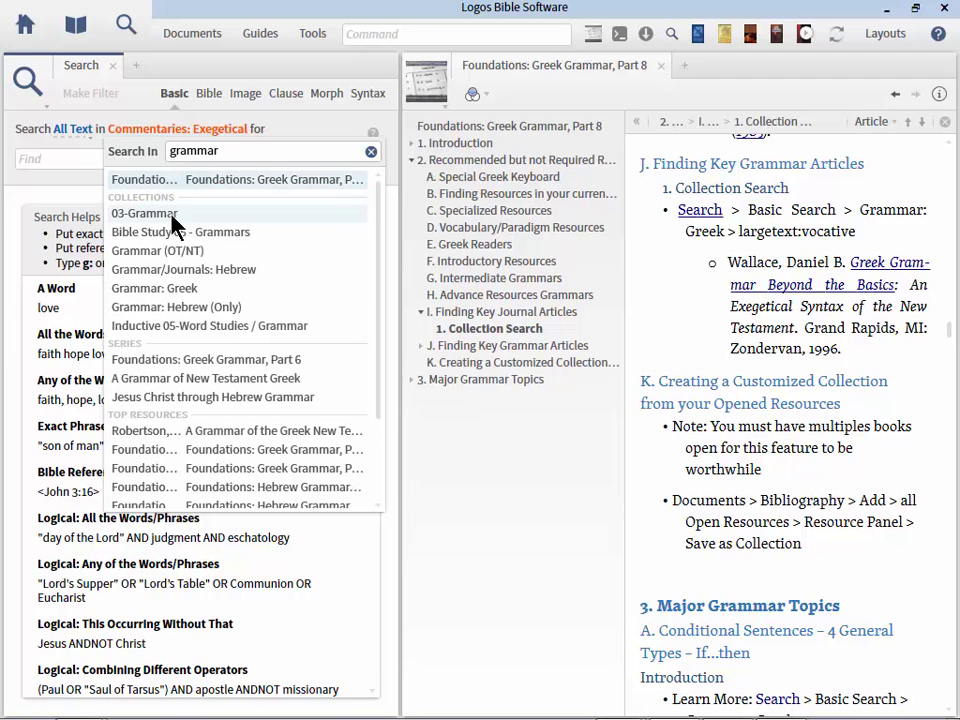
left_click(177, 290)
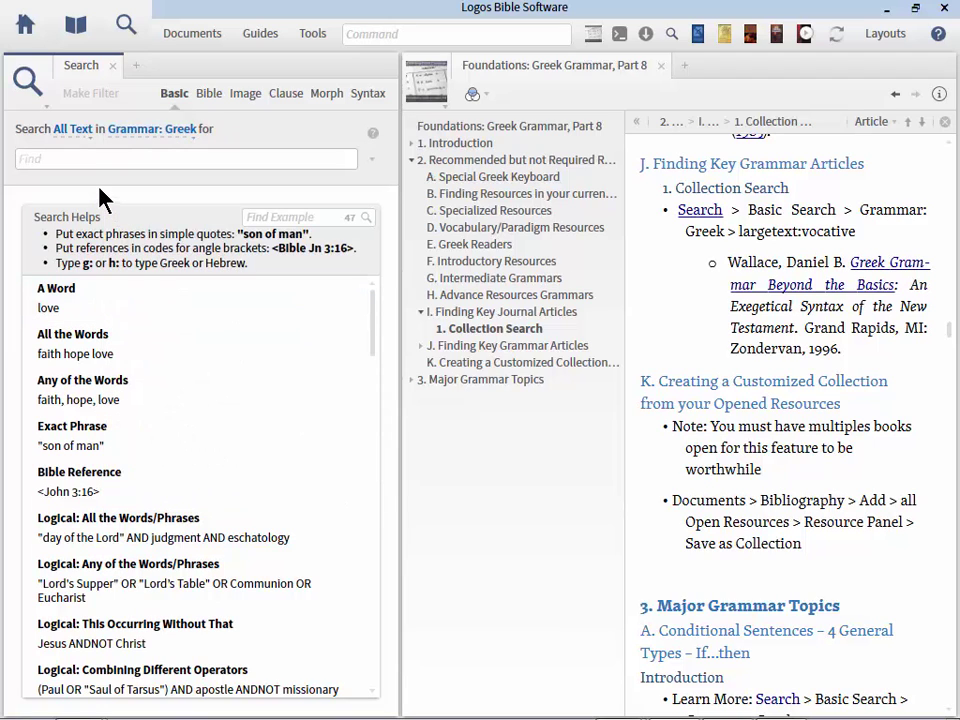
Search the collection for largetext:vocative and open the Vocative article from Basics of Biblical Greek: Grammar.
type("largetext:")
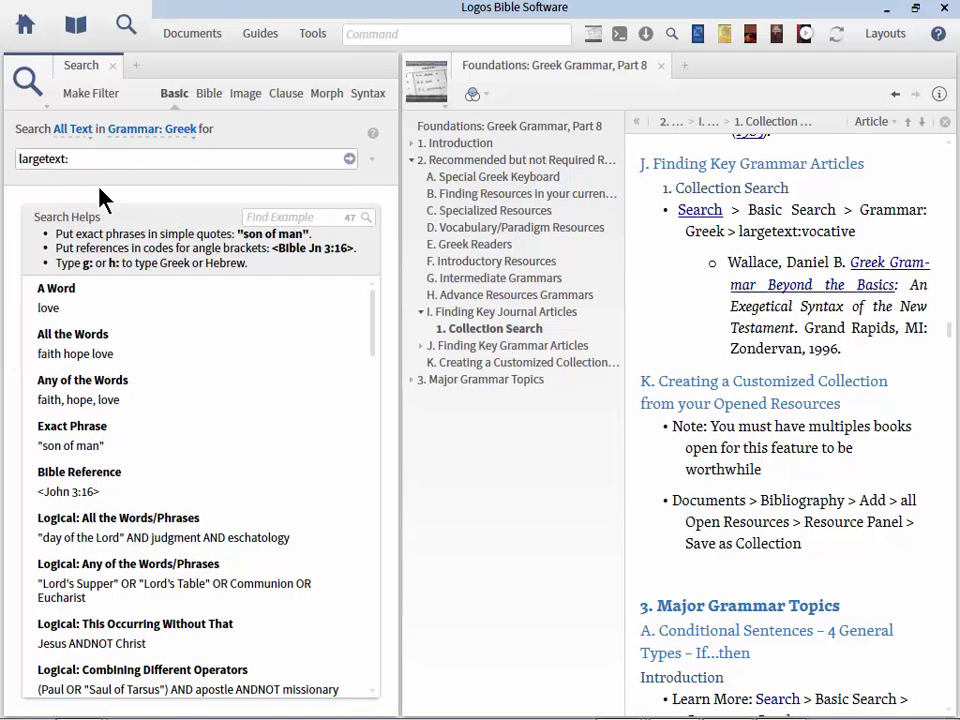
type("vo")
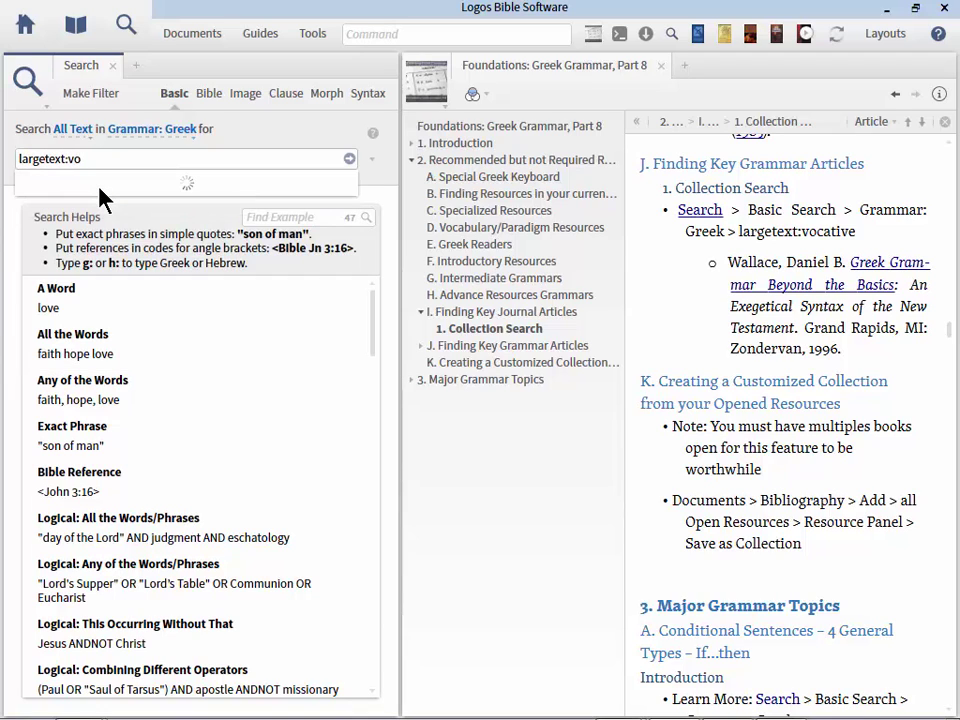
type("cat")
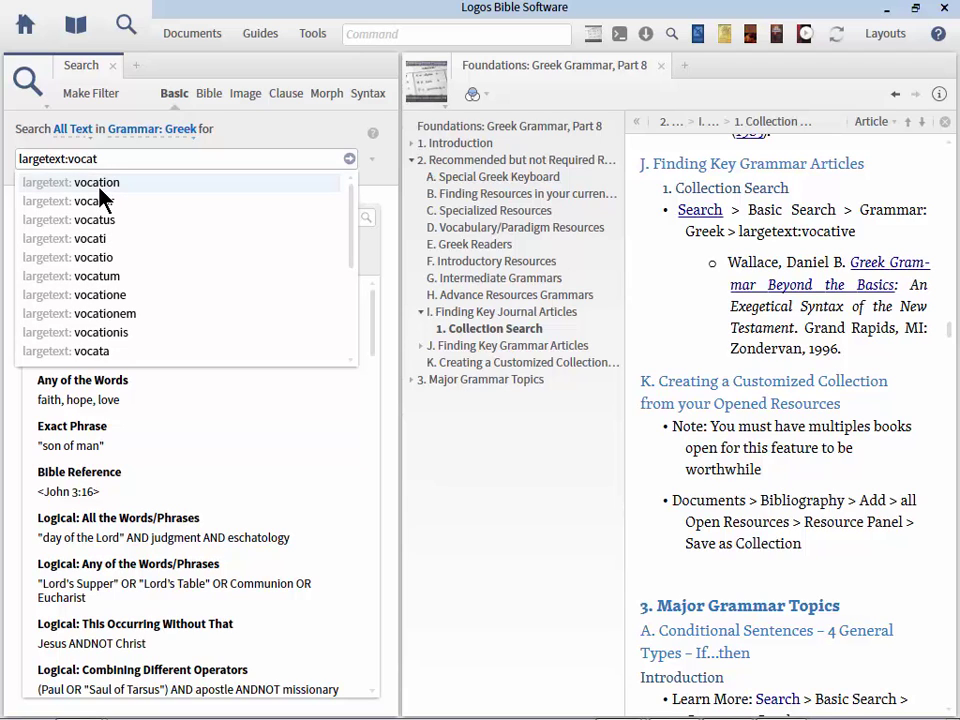
type("ive")
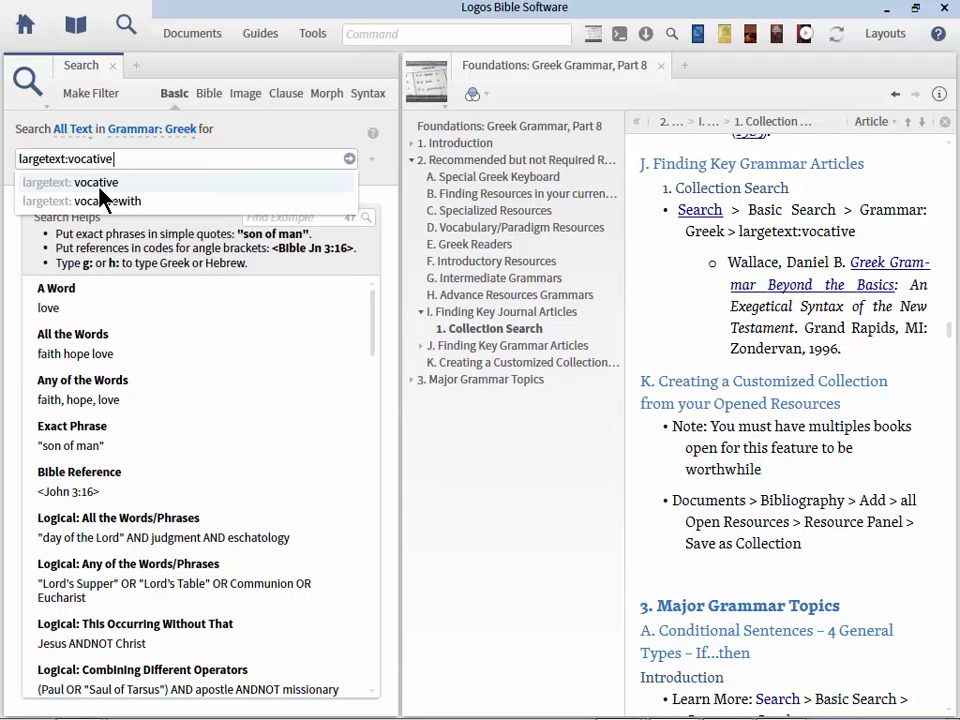
key("Return")
left_click(86, 199)
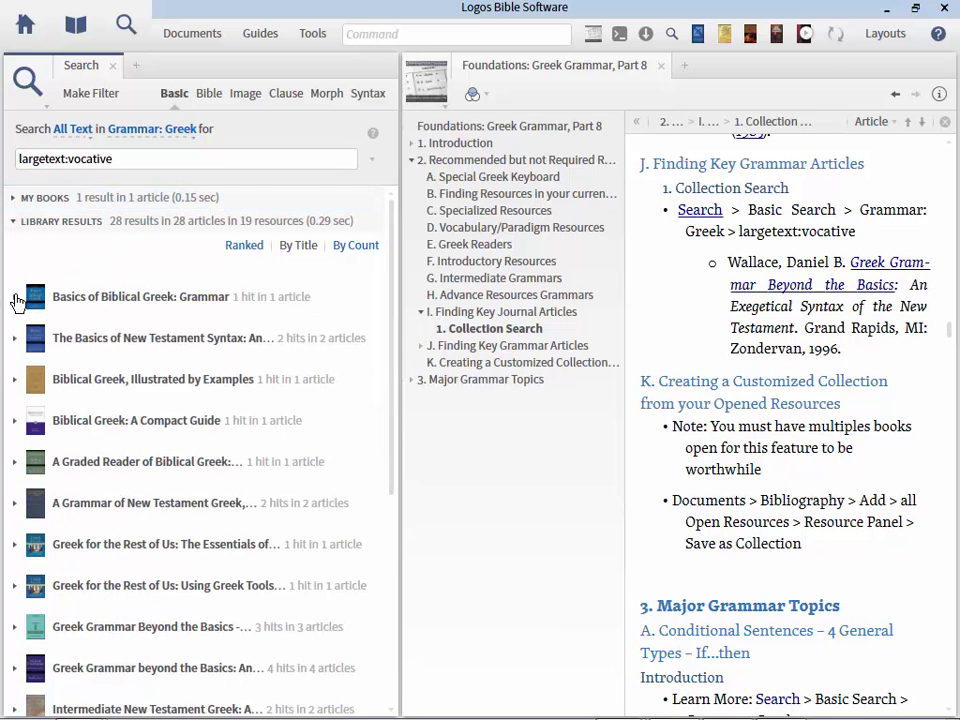
left_click(15, 298)
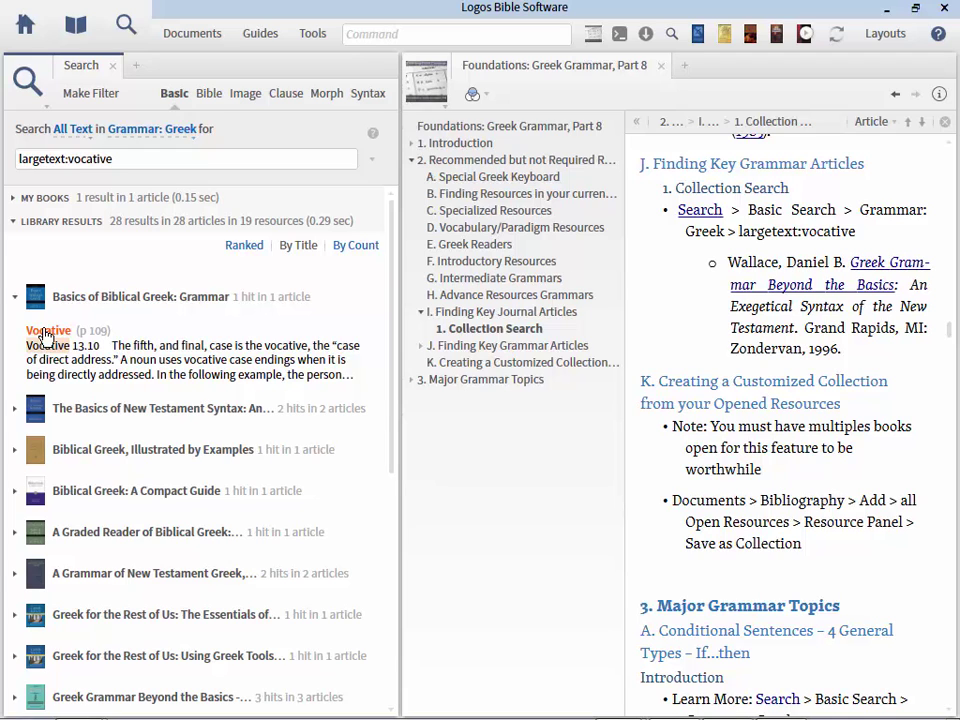
left_click(45, 333)
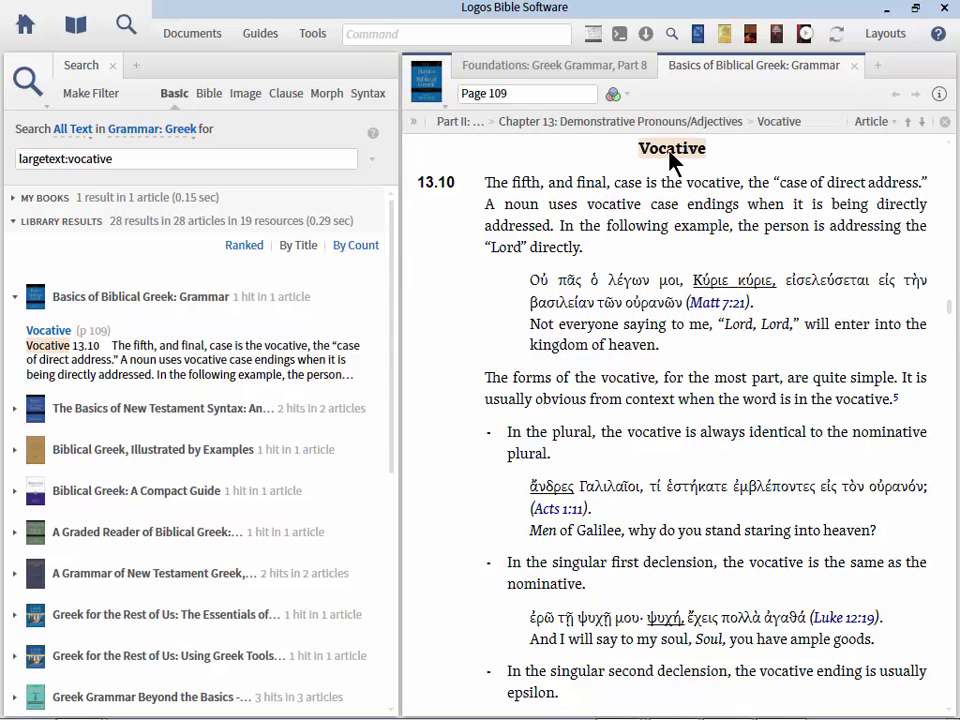
Reduce the query to plain vocative, rerun the search and expand the hits for Basics of Biblical Greek (Workbook).
left_click(44, 160)
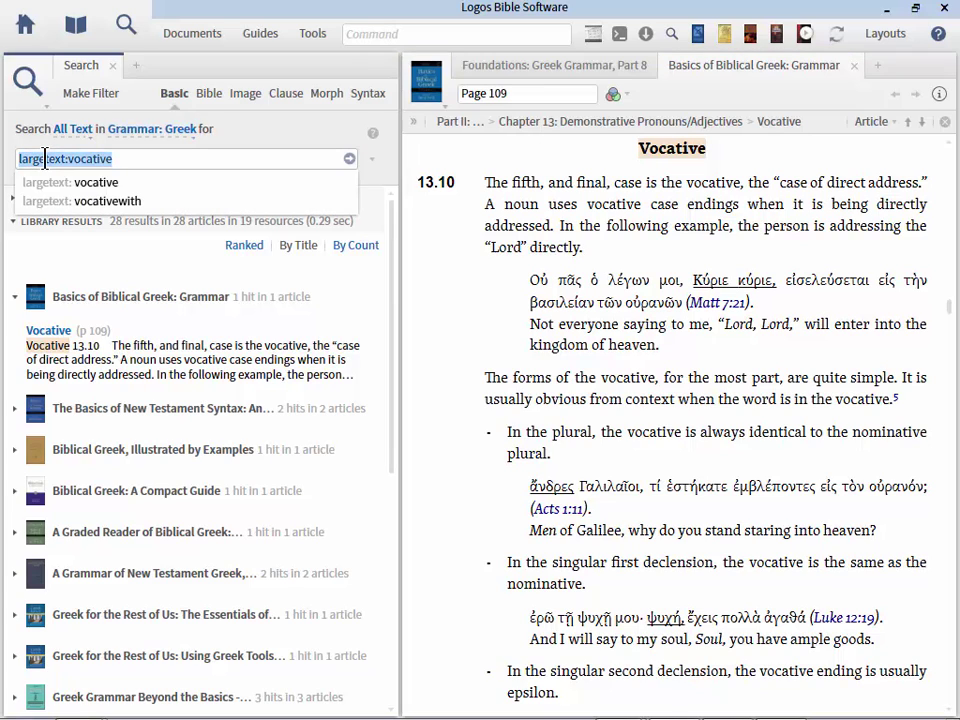
left_click(44, 160)
key("Delete")
key("Delete")
key("Delete")
key("Delete")
key("Delete")
key("Delete")
key("Delete")
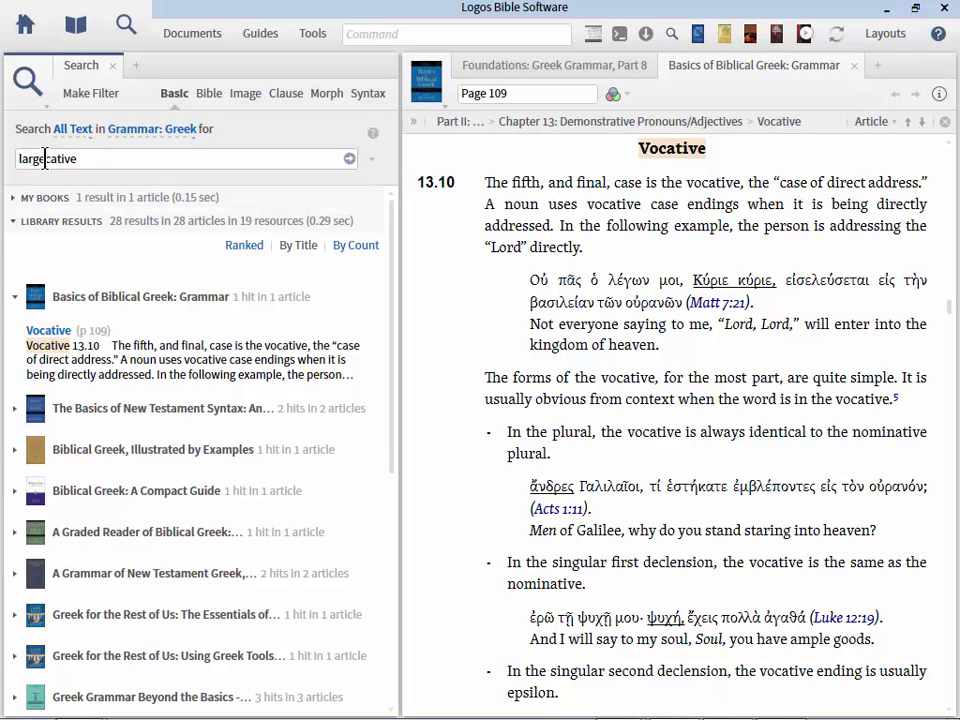
key("BackSpace")
key("BackSpace")
key("BackSpace")
key("BackSpace")
key("BackSpace")
type("vo")
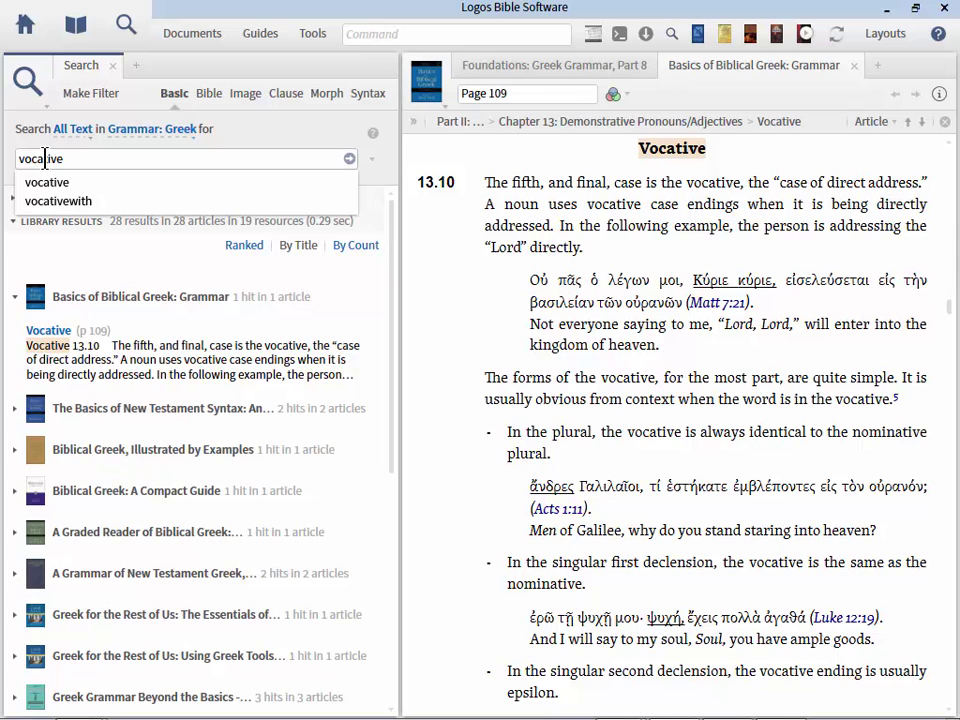
key("Return")
mouse_move(125, 303)
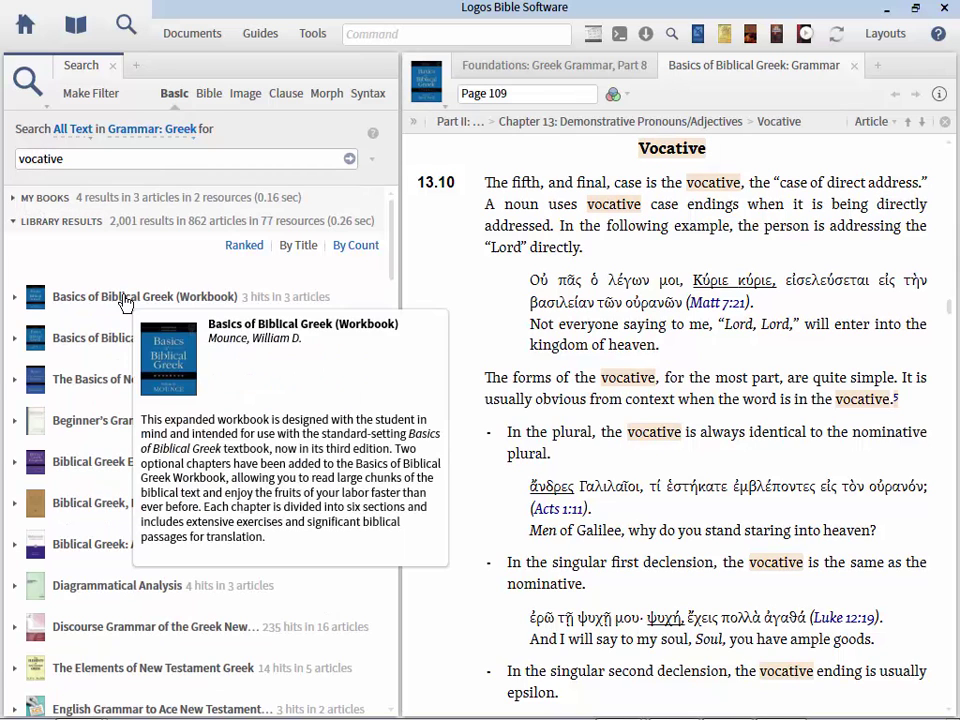
left_click(96, 299)
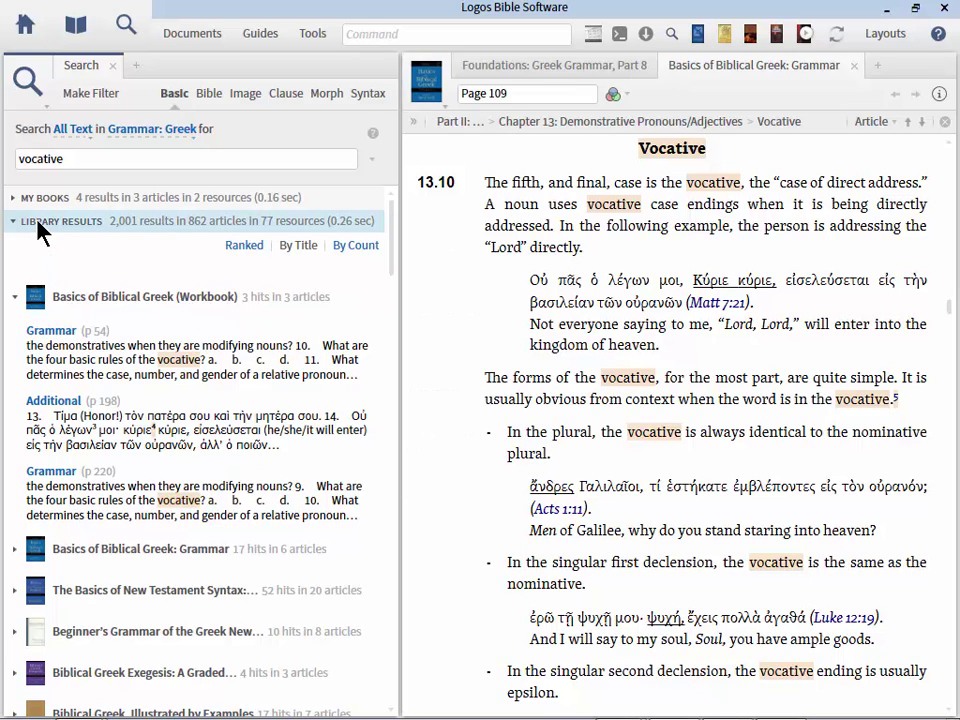
Change the query to largetext:vocative OR heading:vocative and run the search.
left_click(33, 158)
key("shift+Home")
key("BackSpace")
type("largevo")
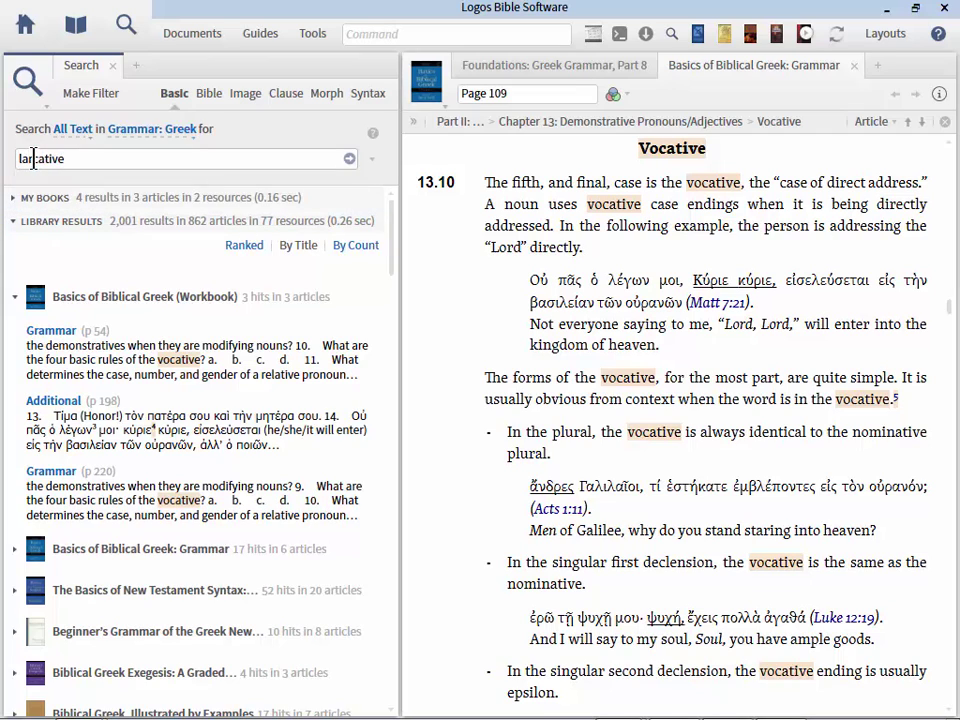
type("text:")
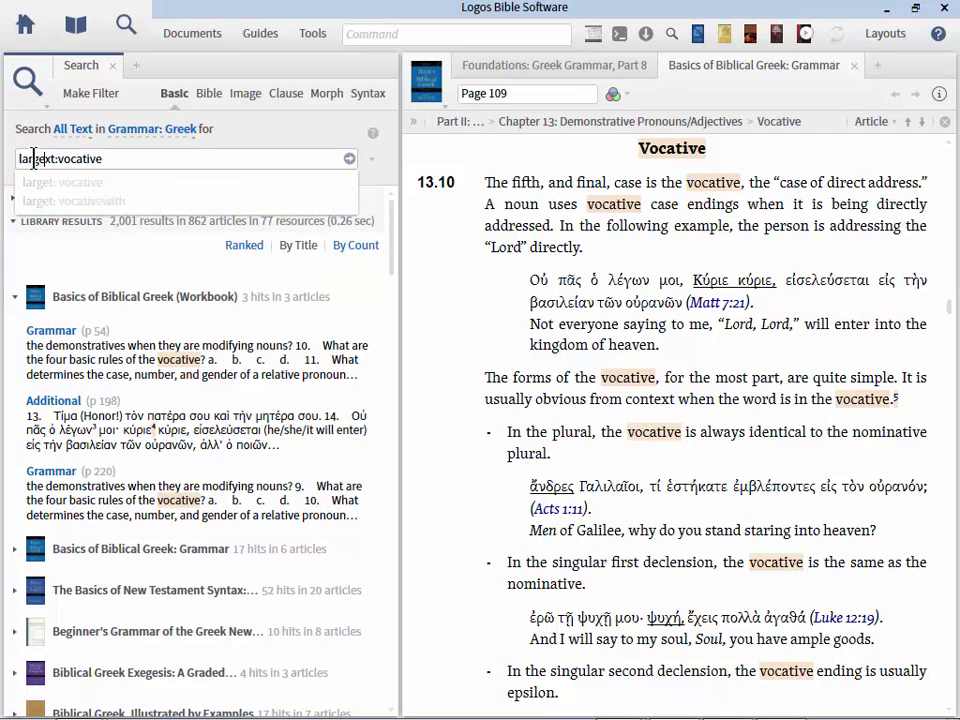
left_click(143, 159)
type("OR")
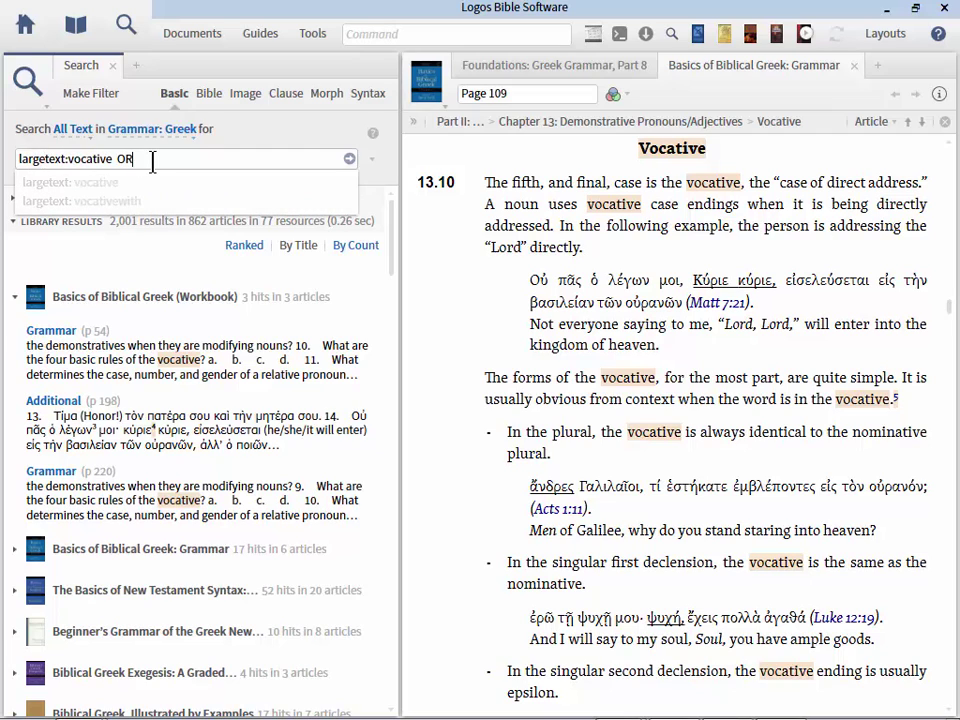
type(" heading")
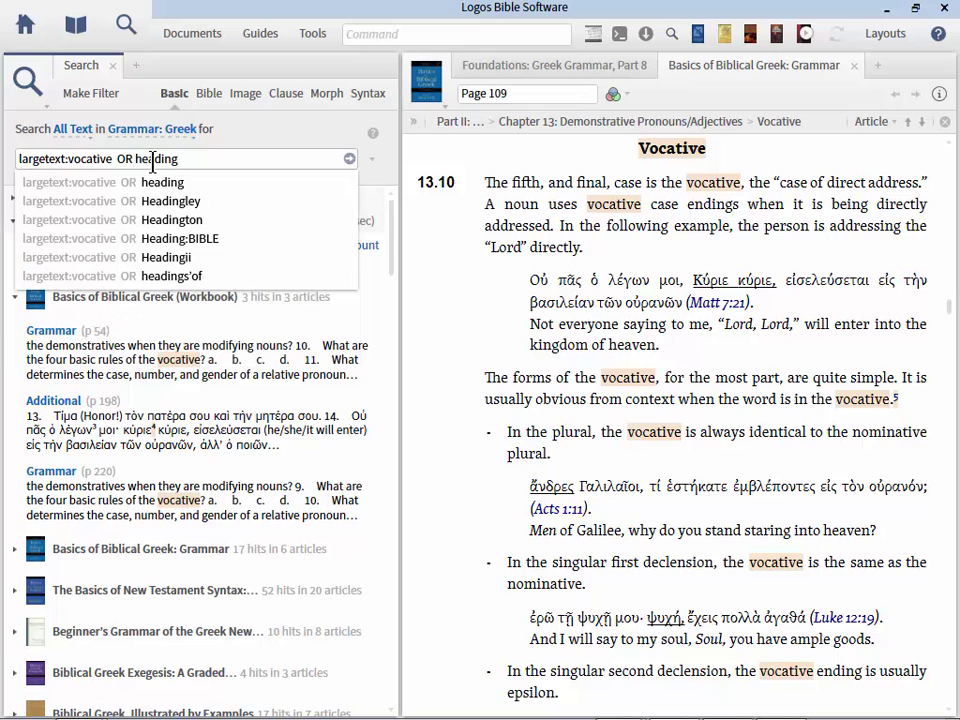
type(":vocative")
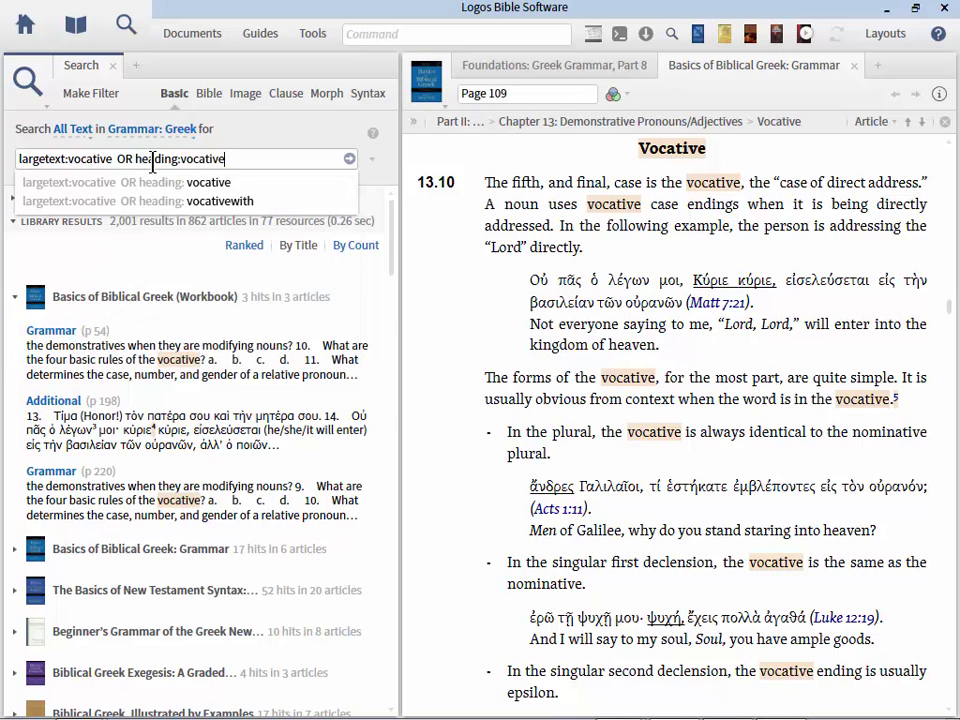
key("Return")
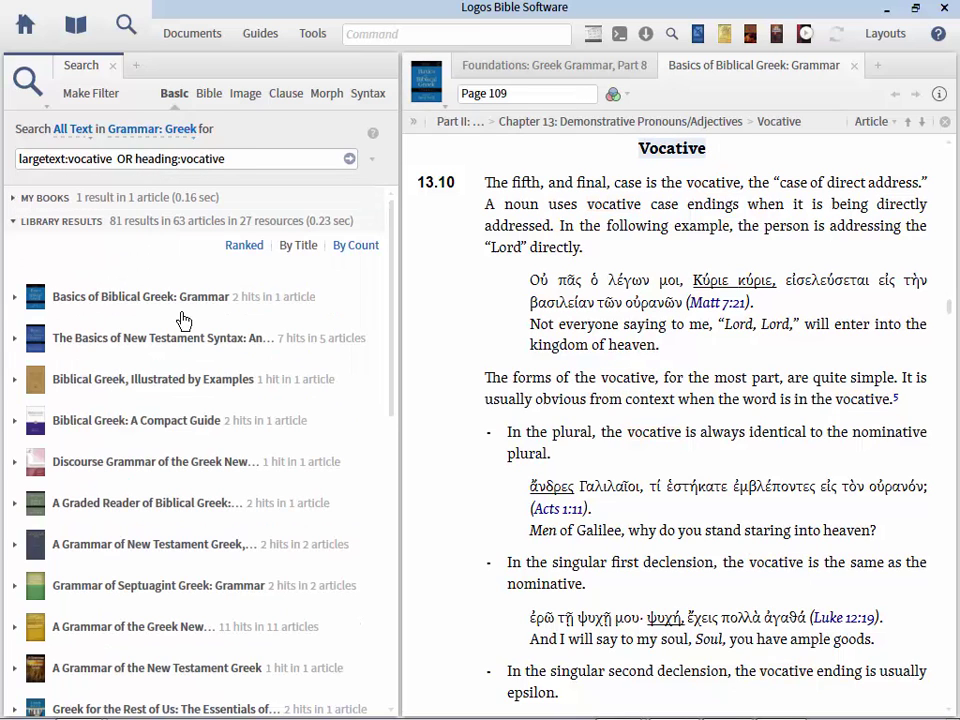
Remove the extra space before OR in the query and review the combined search terms and library results.
left_click(115, 159)
key("BackSpace")
key("ctrl+a")
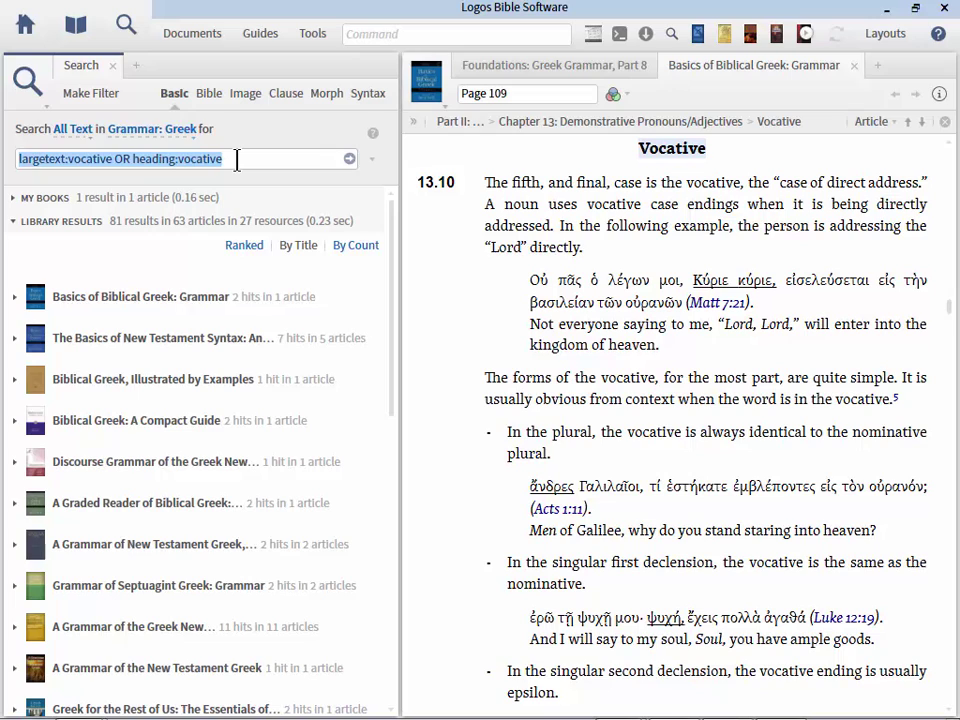
left_click(121, 163)
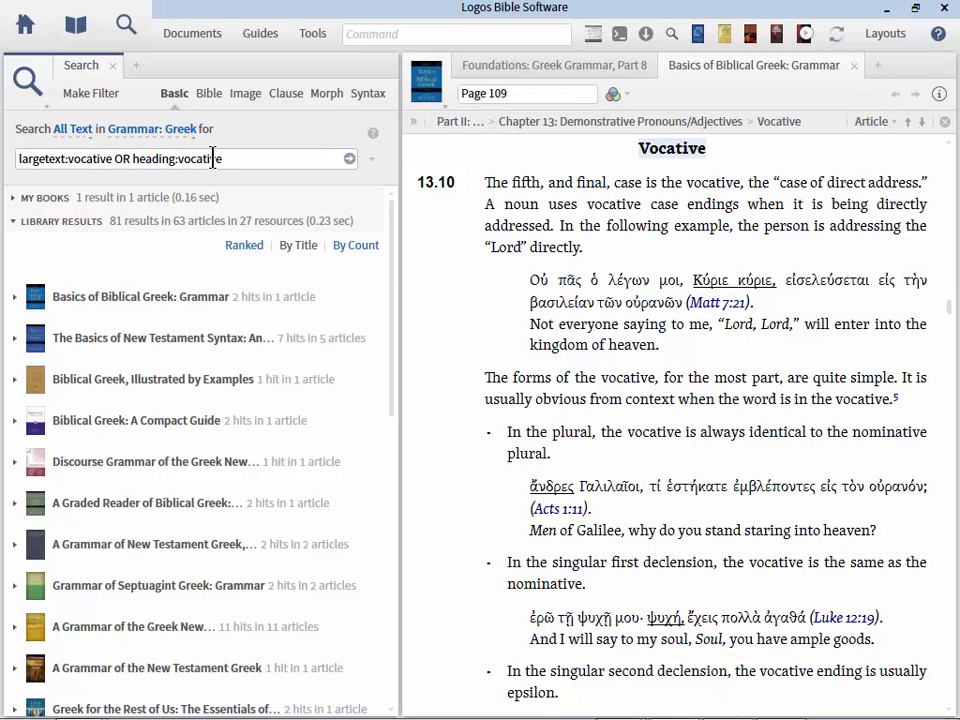
mouse_move(105, 464)
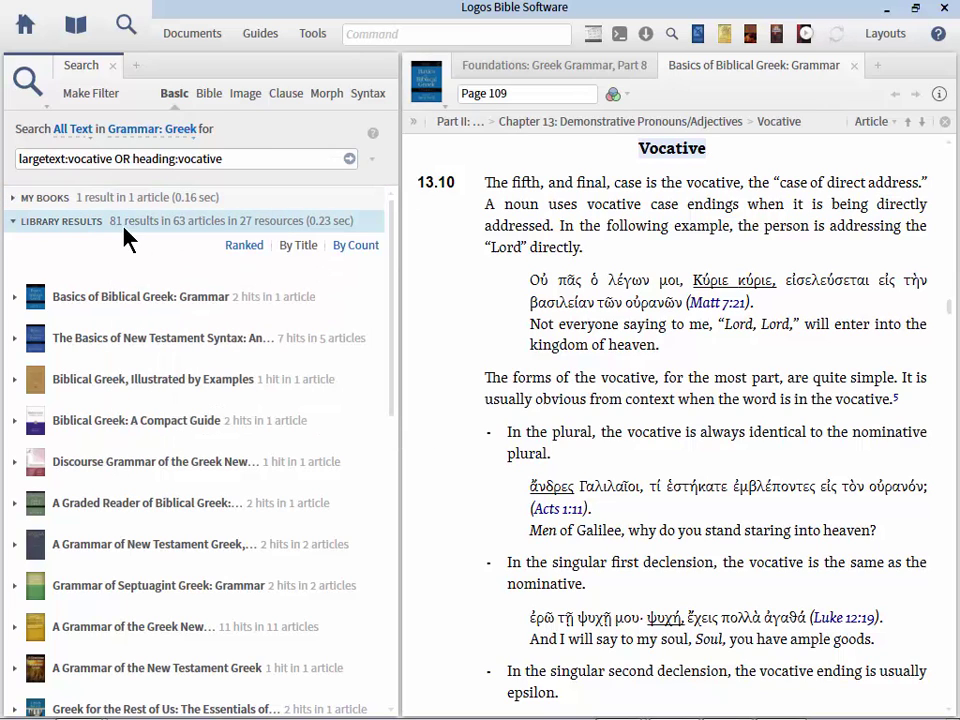
Copy and remove OR heading:vocative from the query, then rerun the search with only largetext:vocative.
left_click_drag(114, 158, 447, 203)
key("ctrl+c")
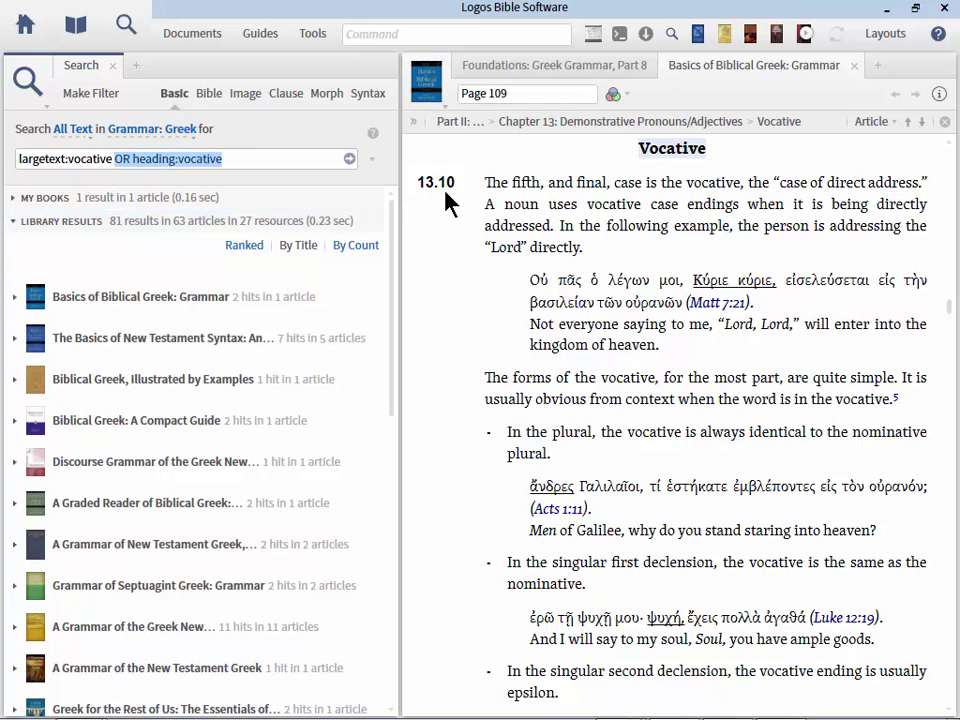
key("BackSpace")
key("Return")
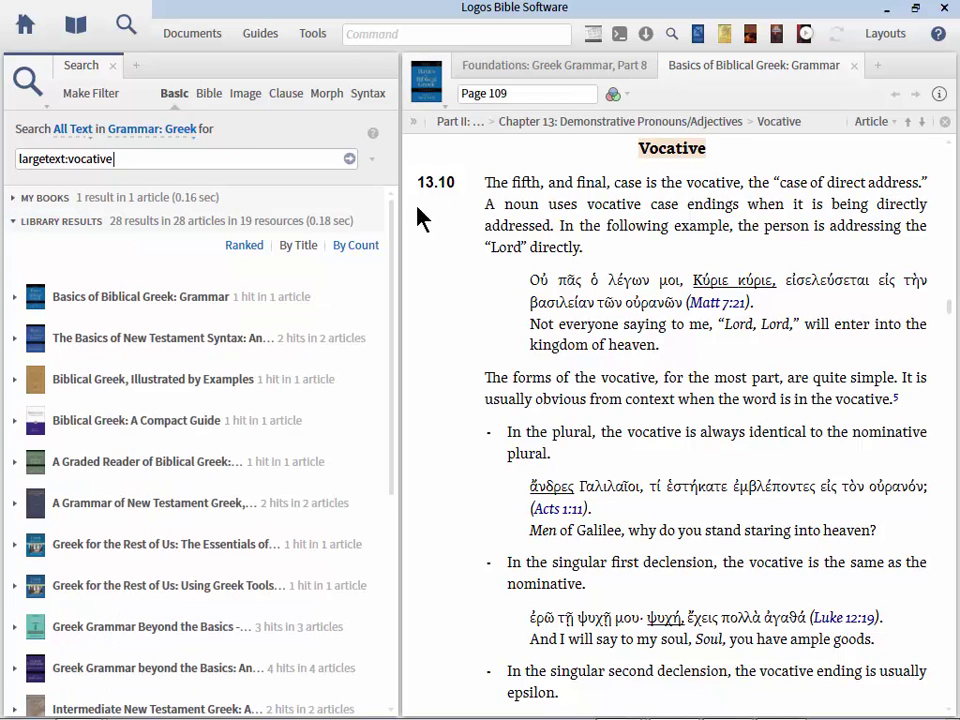
Search the collection for heading:vocative alone, reusing the copied term, and expand the hit in Basics of Biblical Greek: Grammar.
key("ctrl+a")
key("ctrl+v")
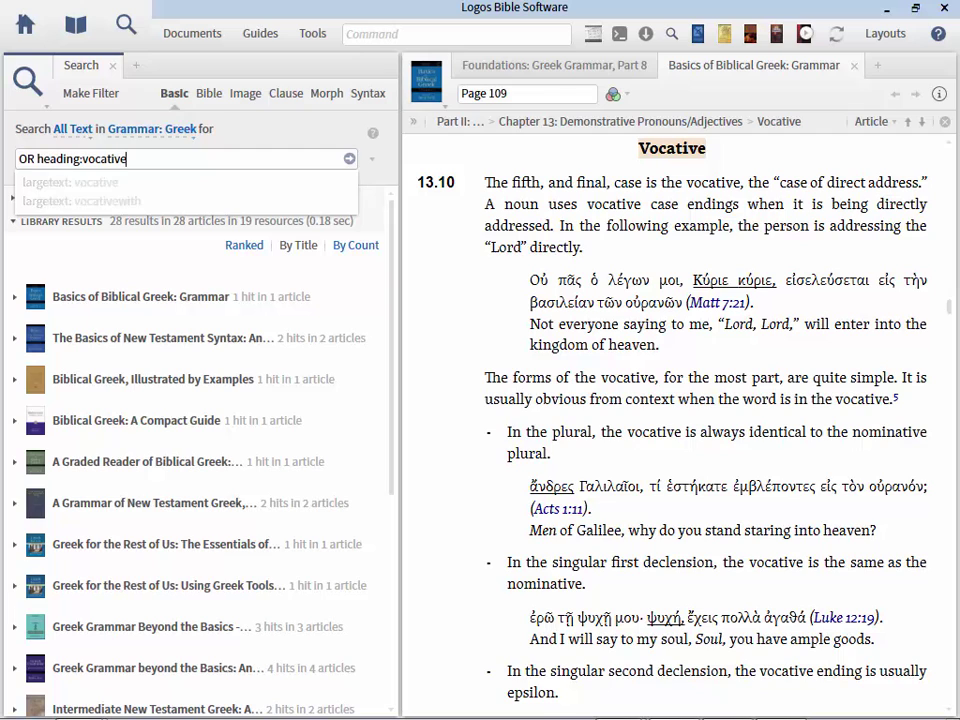
key("Home")
key("Delete")
key("Delete")
key("Delete")
key("Return")
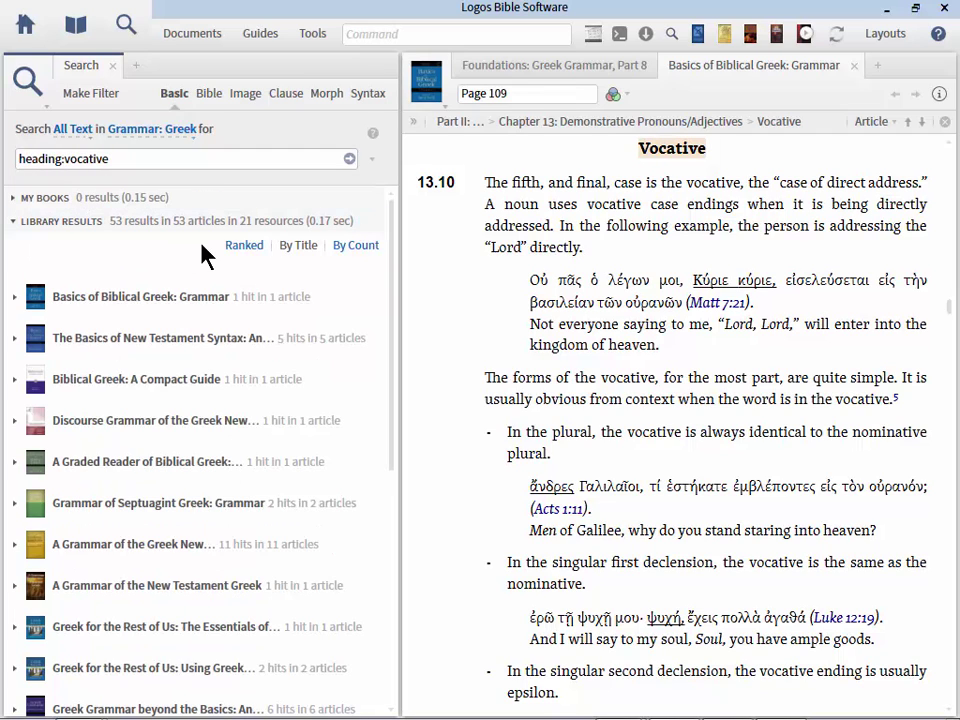
left_click(14, 298)
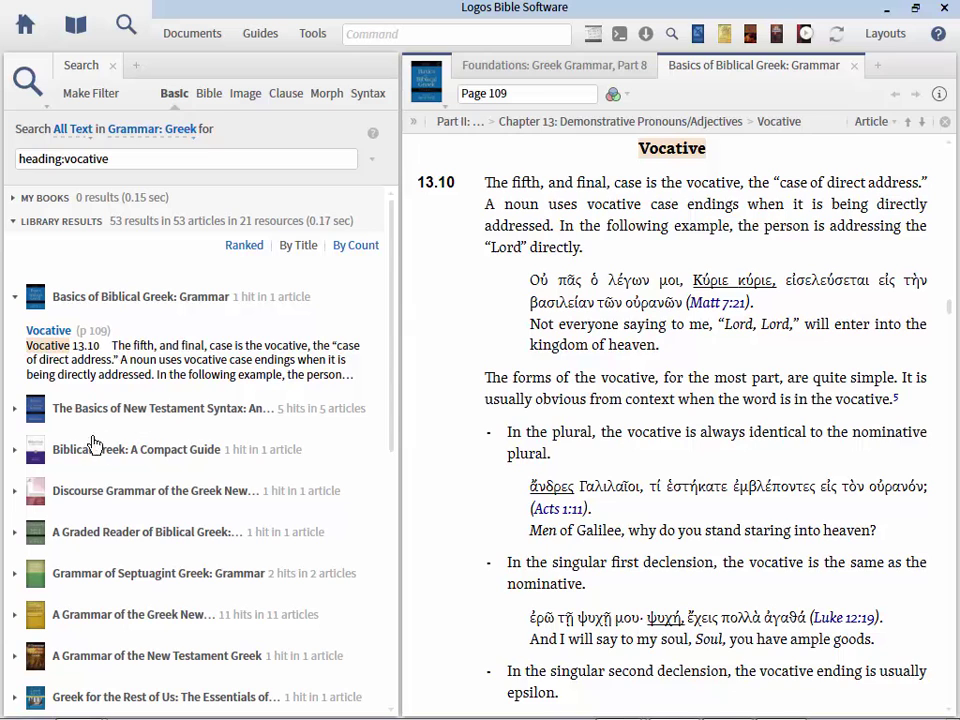
Expand the hits in The Basics of New Testament Syntax and open the "Nominative for Vocative" article.
left_click(81, 408)
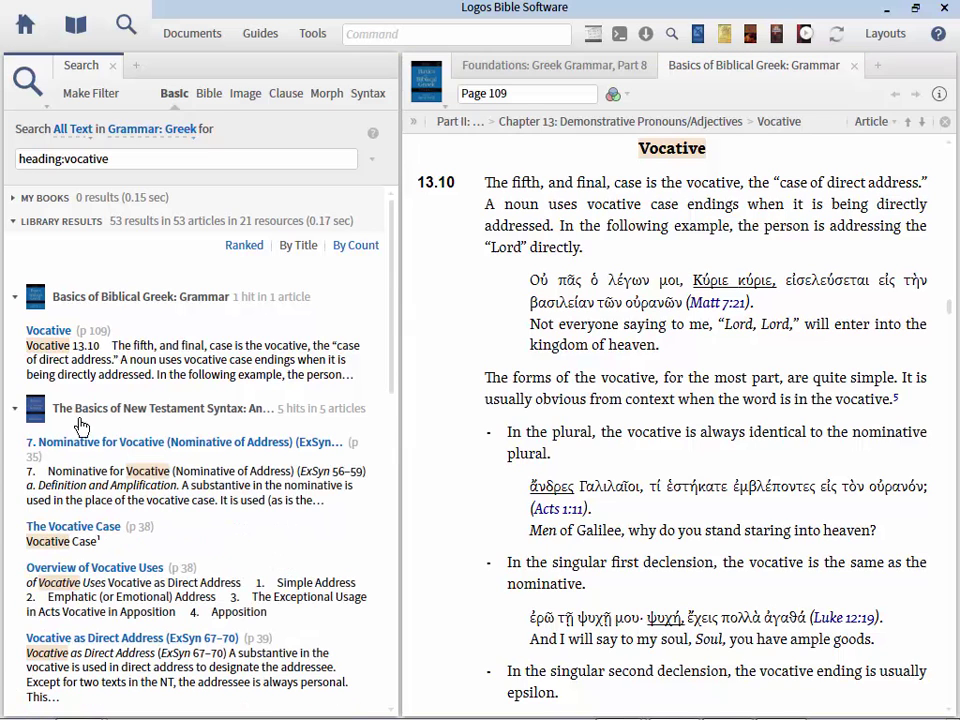
left_click(147, 471)
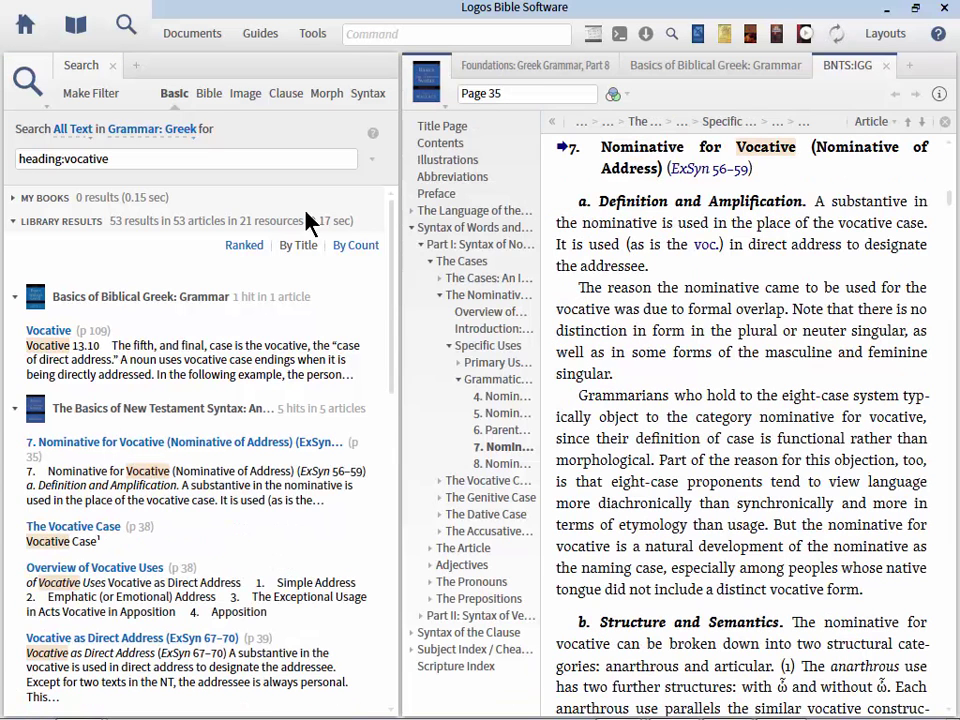
Rerun the earlier largetext:vocative OR heading:vocative search of the Greek grammars from the search history.
left_click(128, 158)
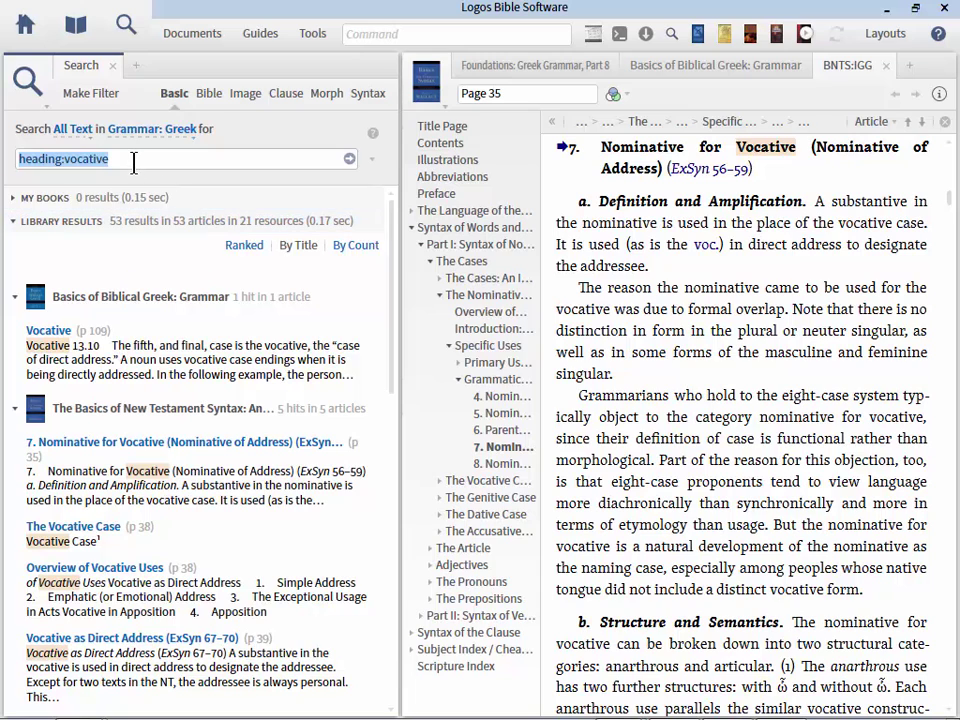
left_click(372, 161)
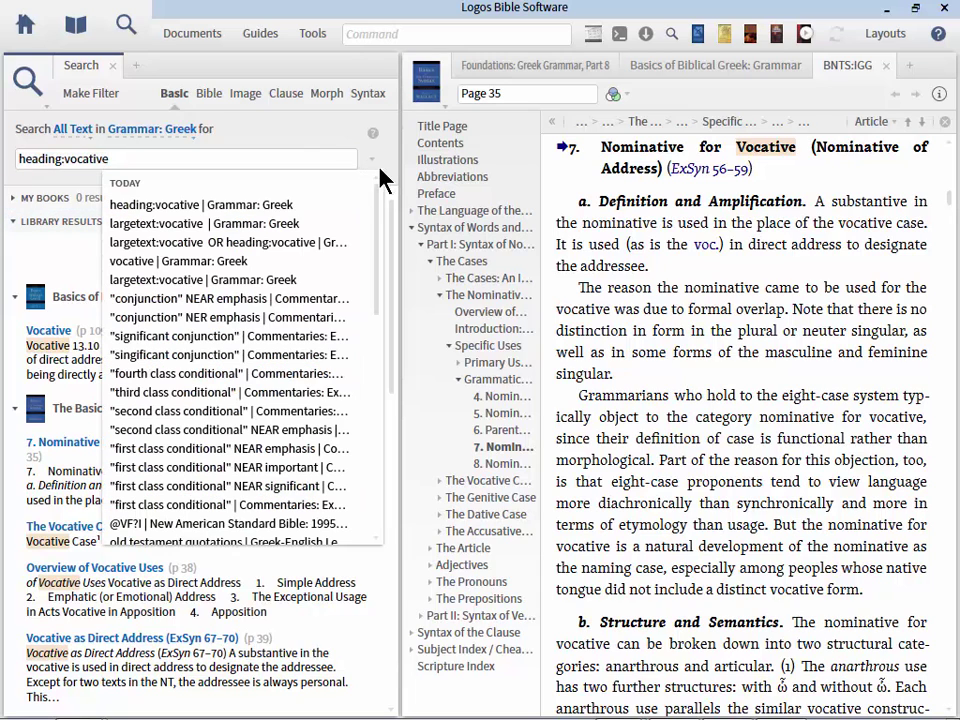
left_click(240, 243)
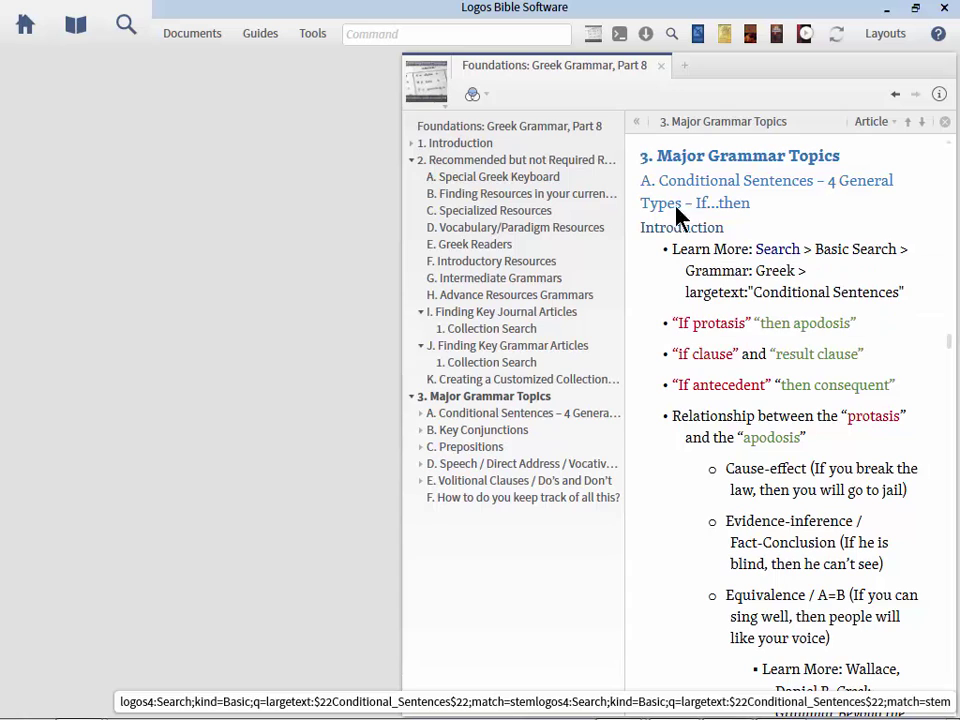
Search Grammar: Greek for largetext:"Conditional Sentences", copying the term from the training document, and show the results in ranked order.
left_click(130, 30)
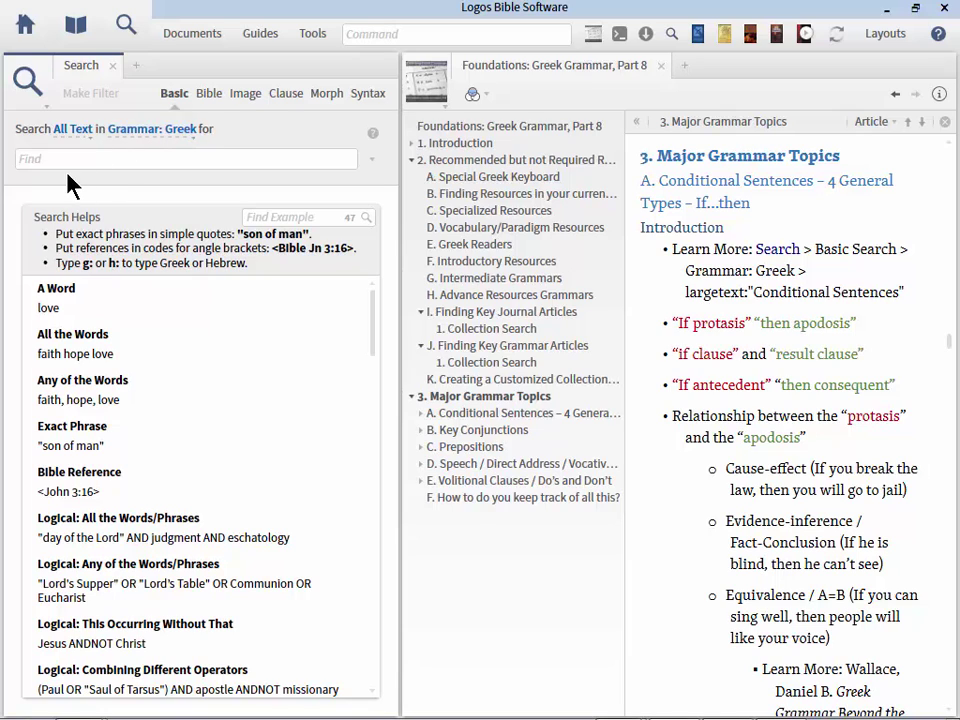
left_click_drag(684, 298, 916, 299)
key("ctrl+c")
left_click(114, 158)
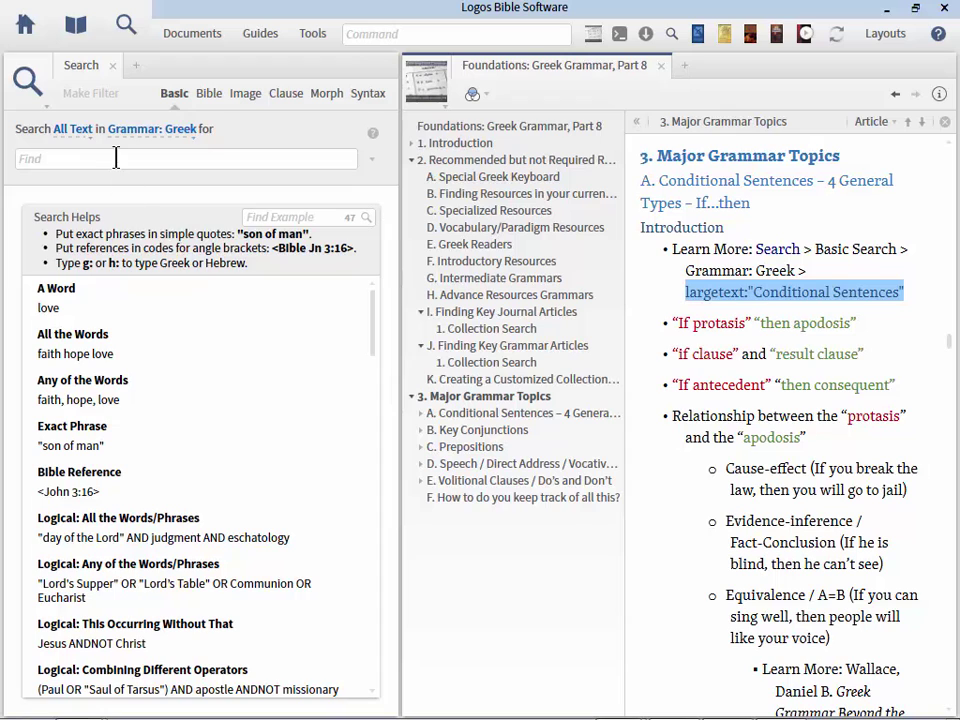
key("ctrl+v")
key("Return")
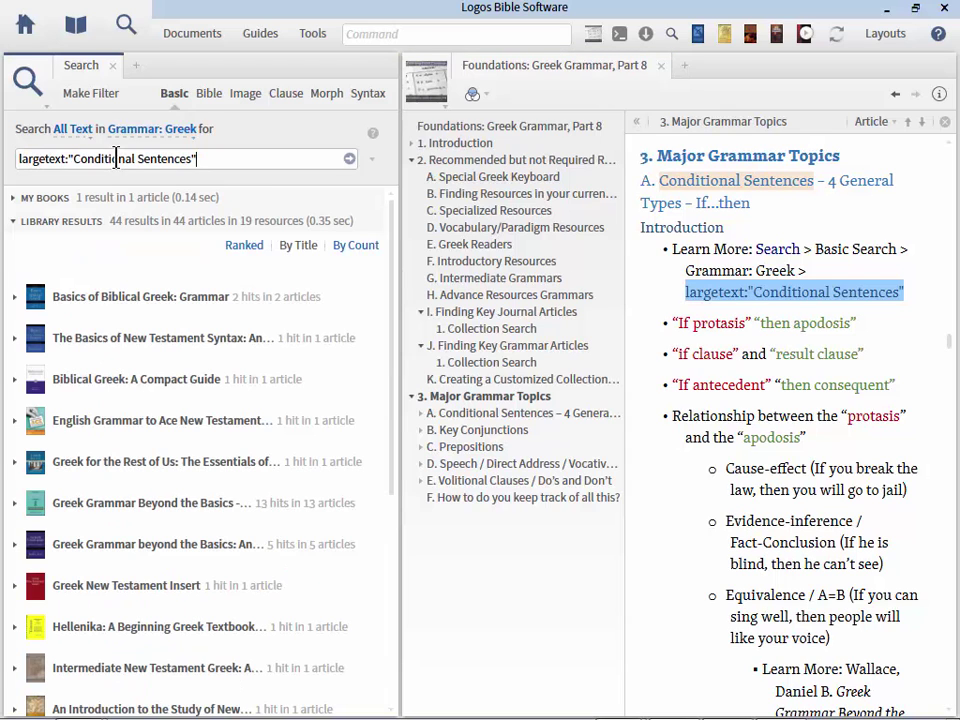
left_click(243, 254)
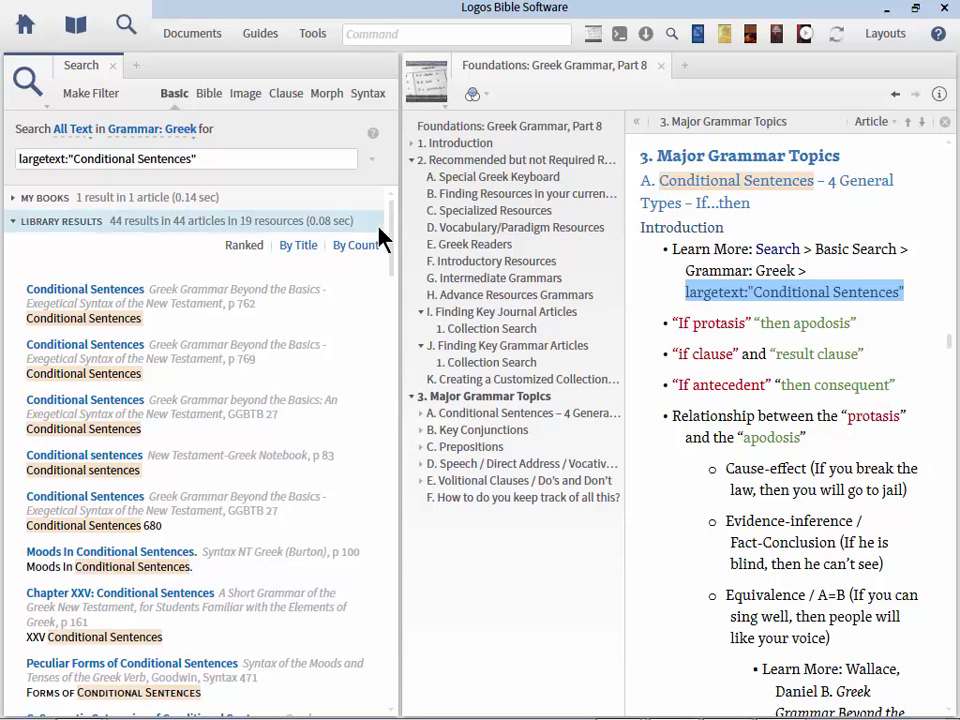
mouse_move(396, 231)
left_mouse_down()
mouse_move(395, 272)
mouse_move(394, 221)
left_mouse_up()
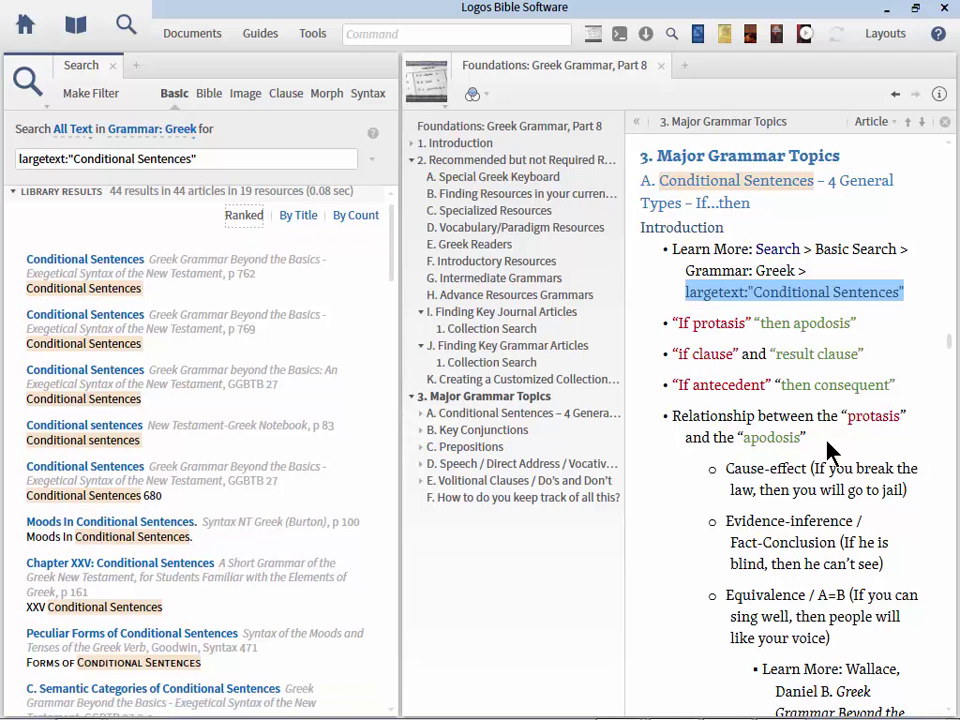
Read the conditional sentences introduction down to the 1st Class Conditional table, and hide the training document's table of contents.
scroll(828, 452, "down", 2)
scroll(828, 452, "down", 1)
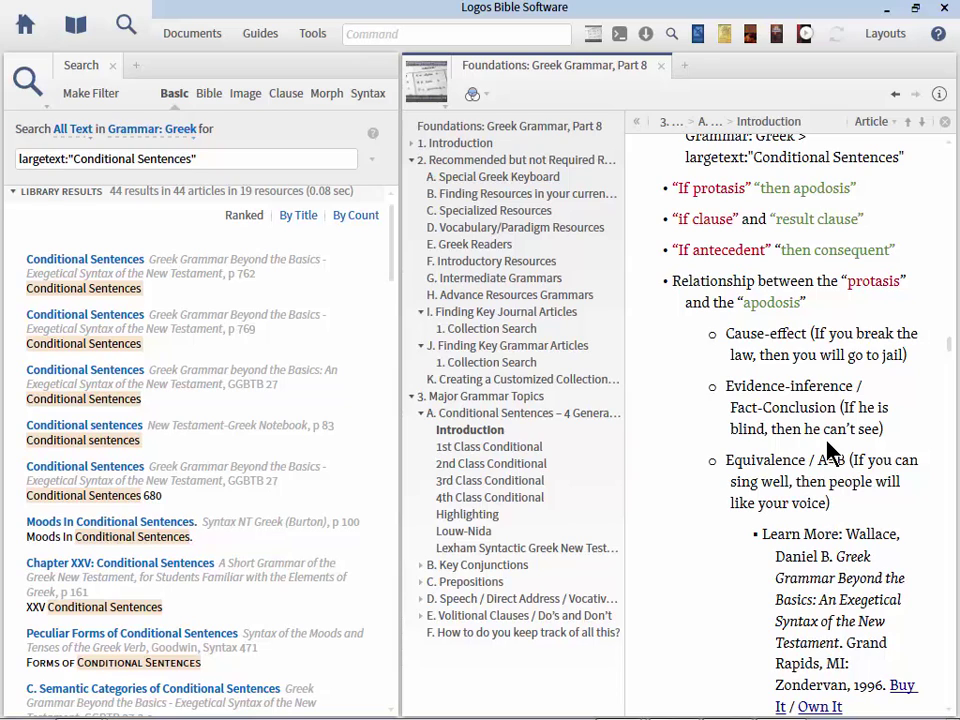
scroll(828, 452, "down", 3)
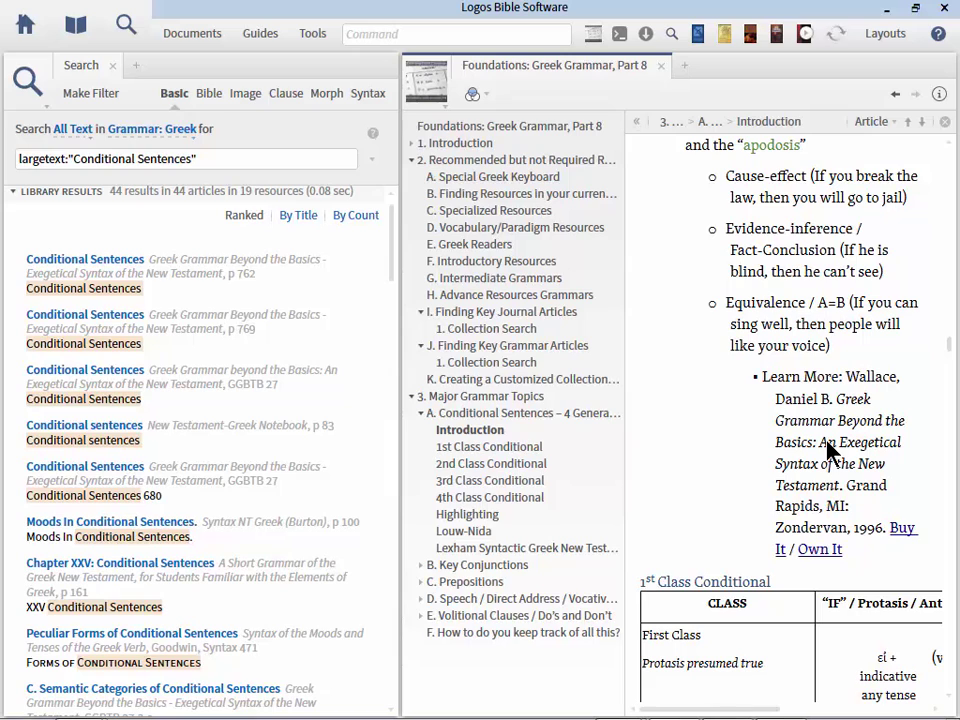
left_click(636, 122)
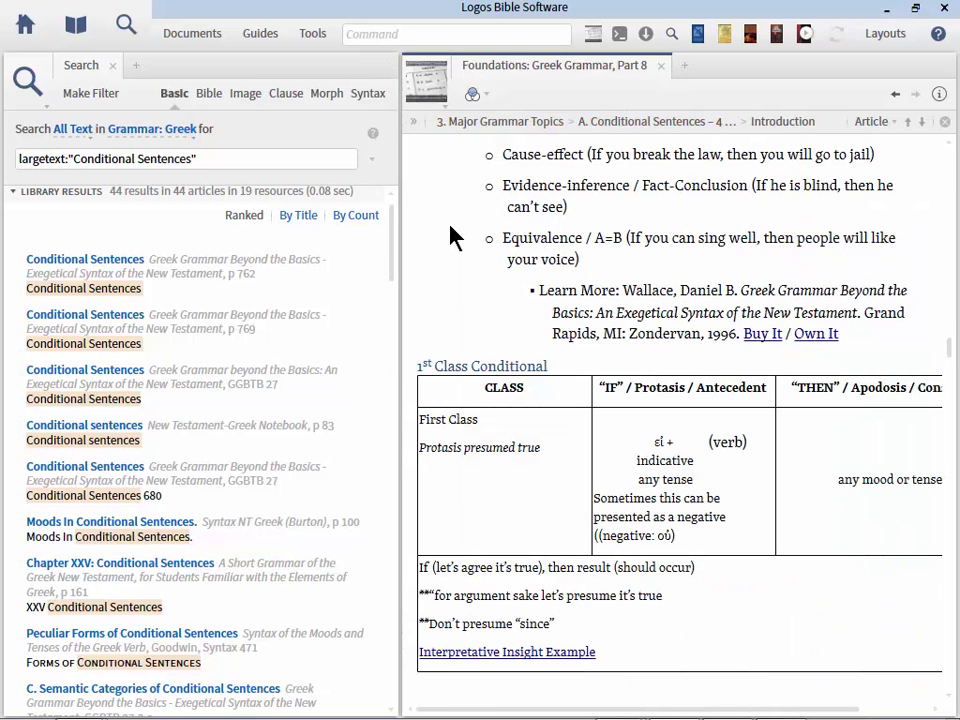
Close the search panel and widen the training document to fit the full 1st Class Conditional table.
left_click(113, 66)
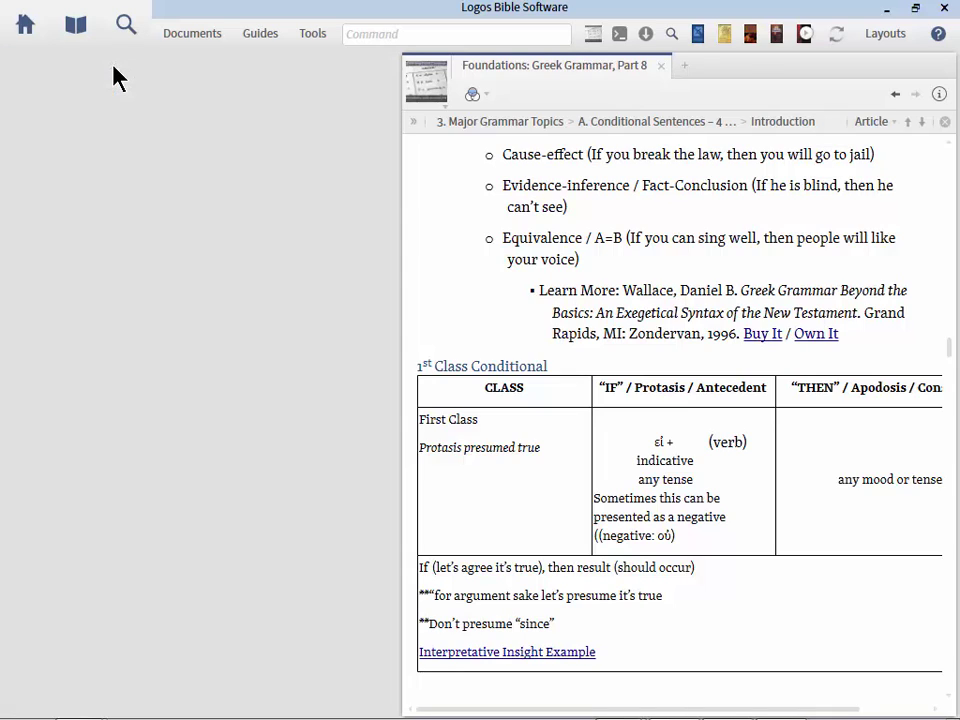
left_click_drag(400, 300, 192, 275)
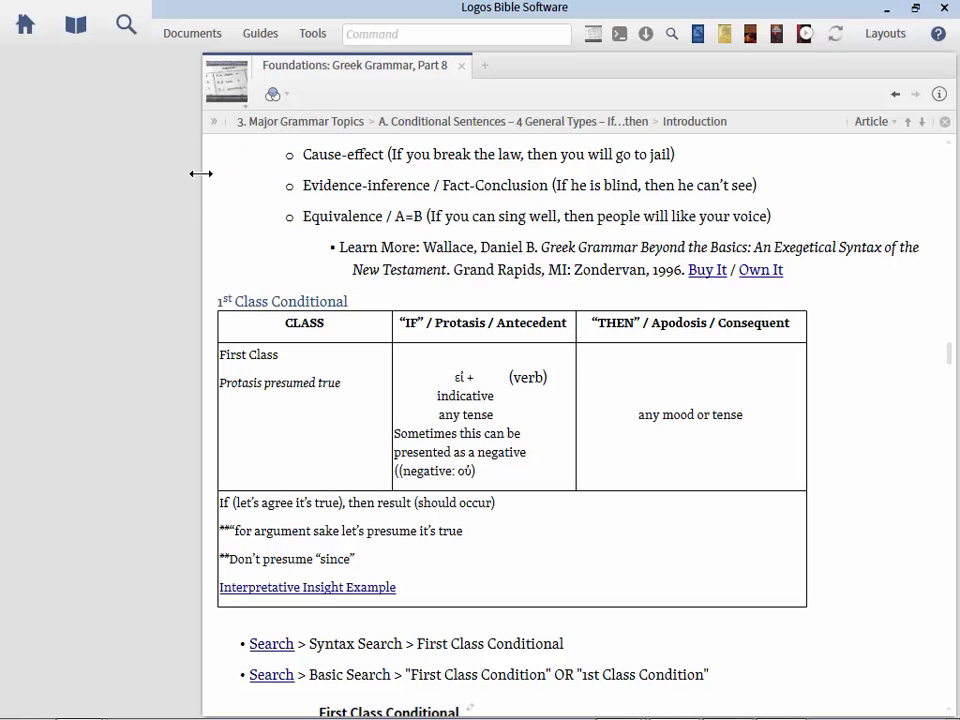
left_click_drag(214, 174, 410, 182)
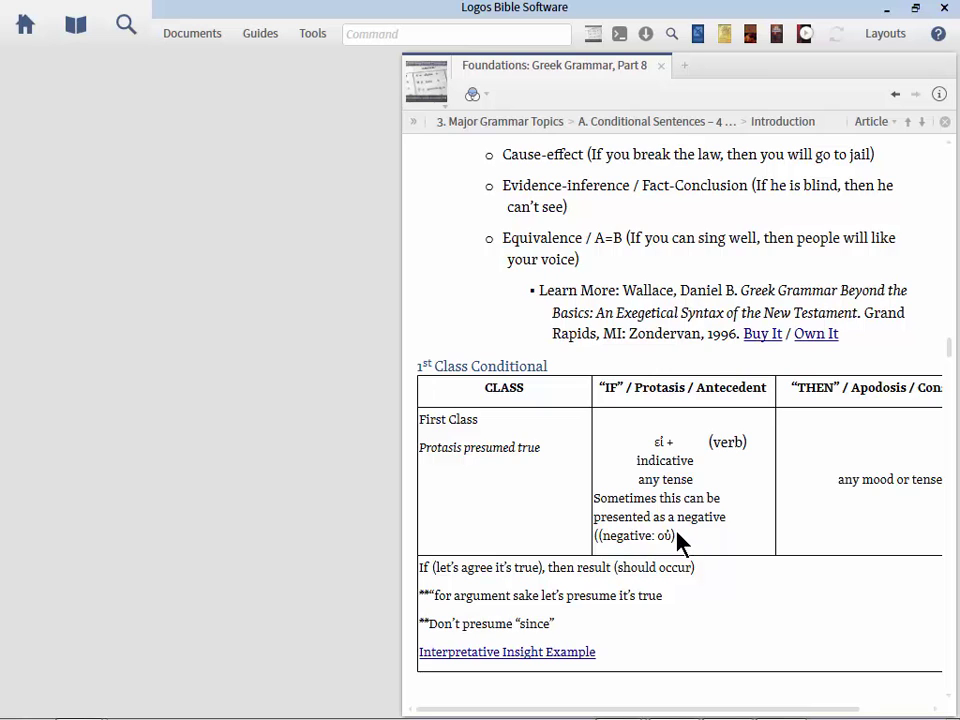
left_click_drag(402, 420, 240, 392)
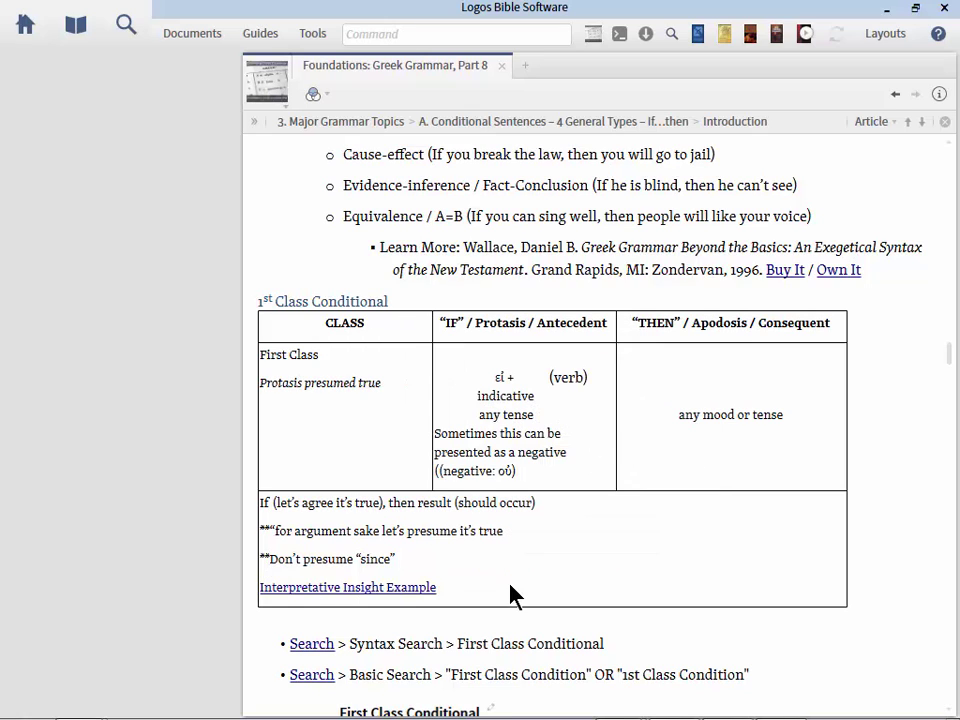
Open the Interpretative Insight Example at Matthew 4:3 and widen the commentary to read about the first-class conditional.
mouse_move(390, 590)
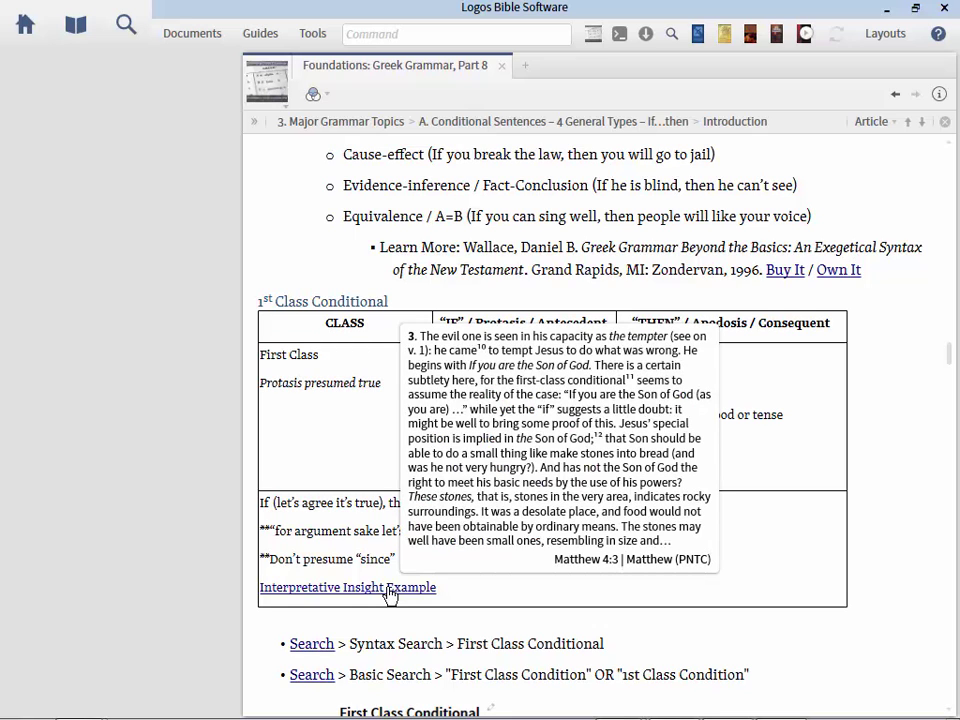
left_click(390, 592)
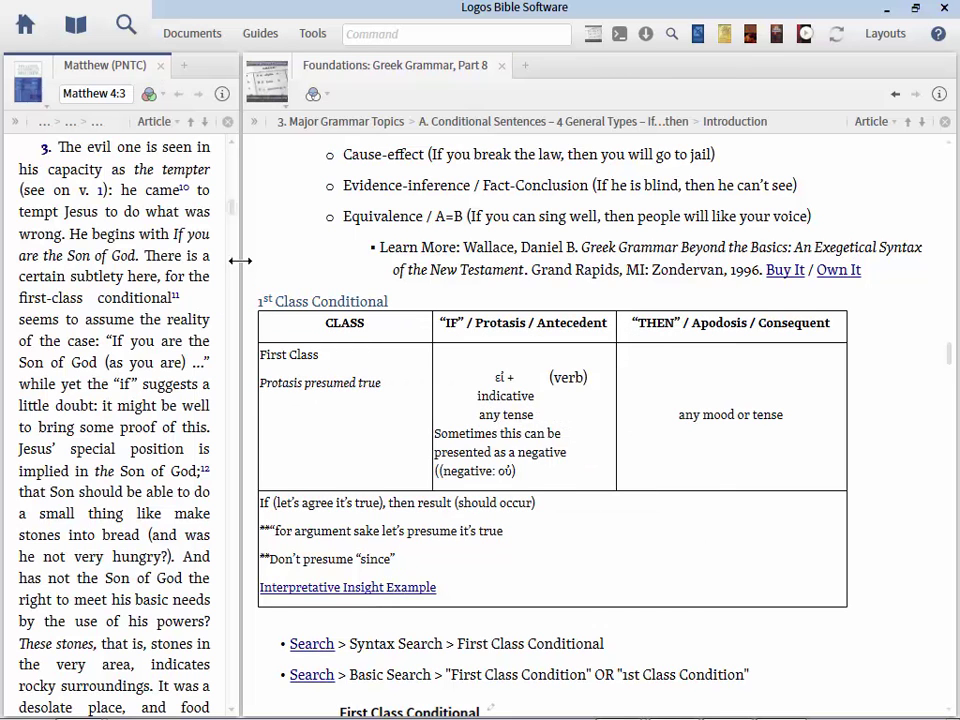
left_click_drag(240, 260, 480, 260)
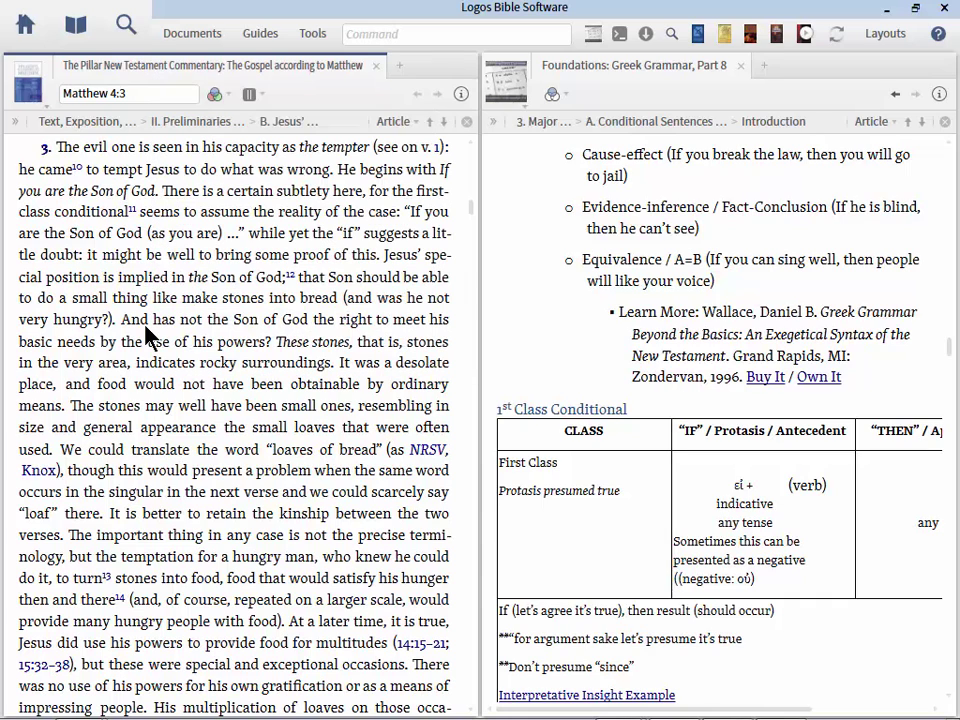
mouse_move(45, 150)
mouse_move(45, 152)
Close the Matthew commentary and open the First Class Conditional syntax search linked below the table in the training document.
scroll(778, 657, "down", 6)
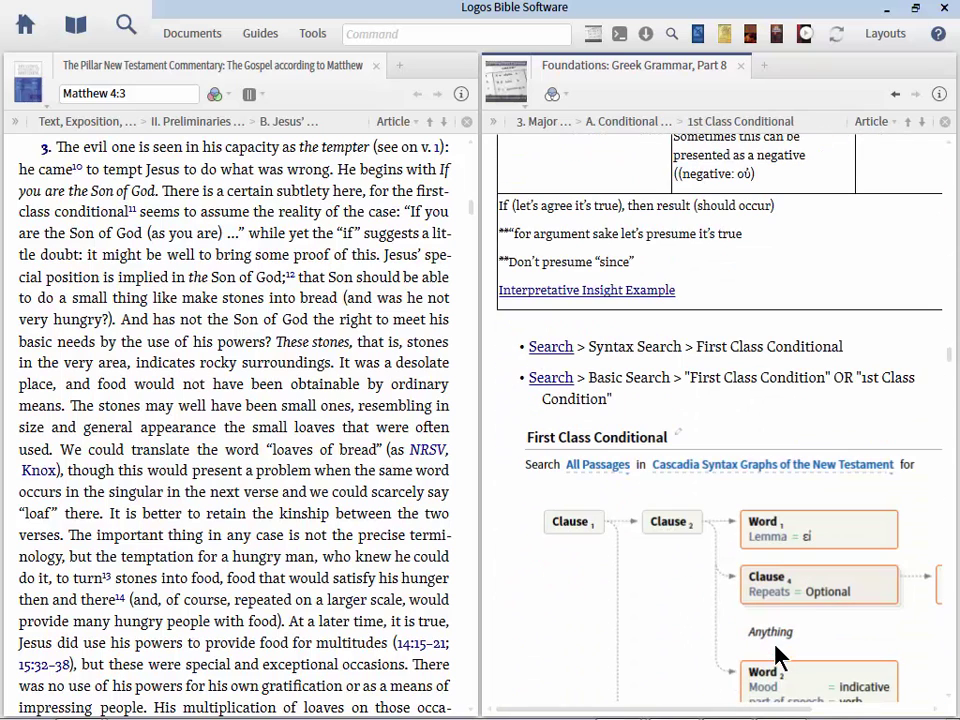
left_click(376, 66)
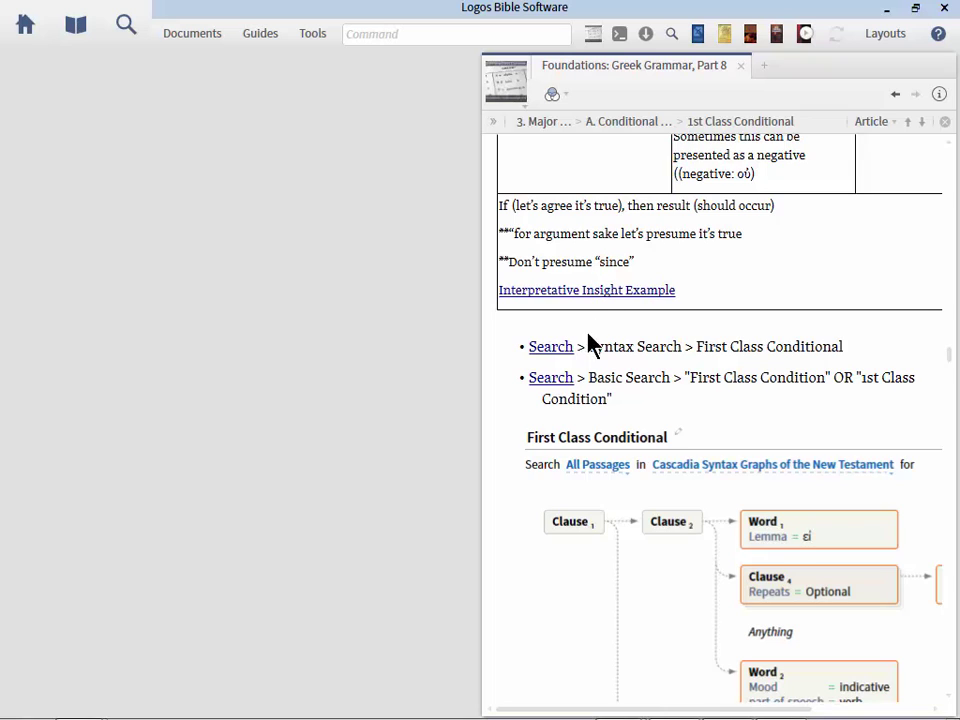
left_click(550, 348)
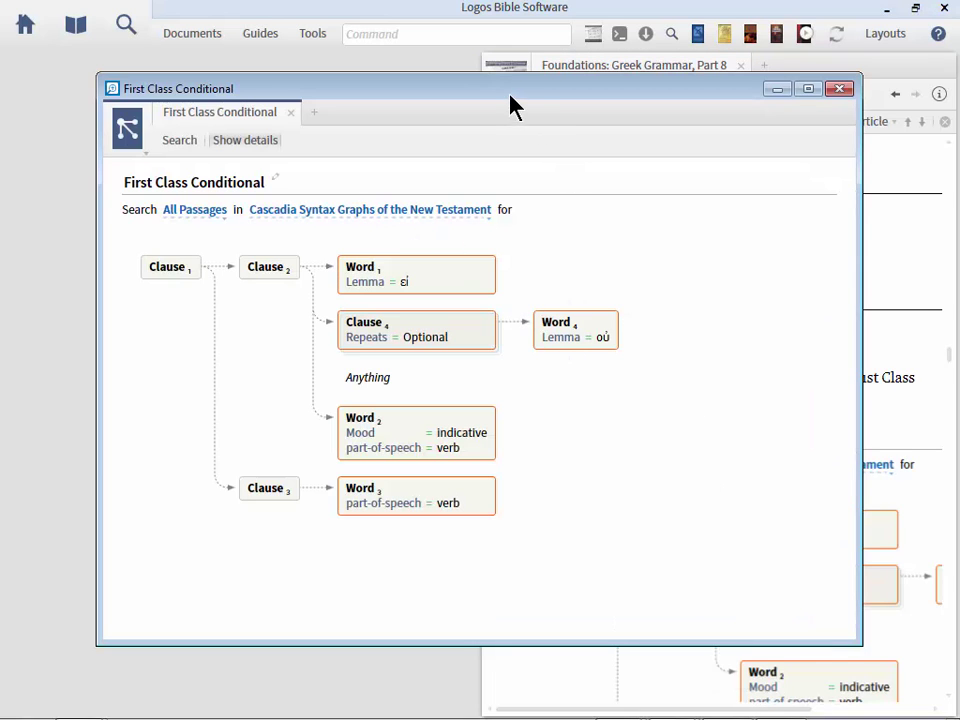
left_click_drag(510, 105, 432, 88)
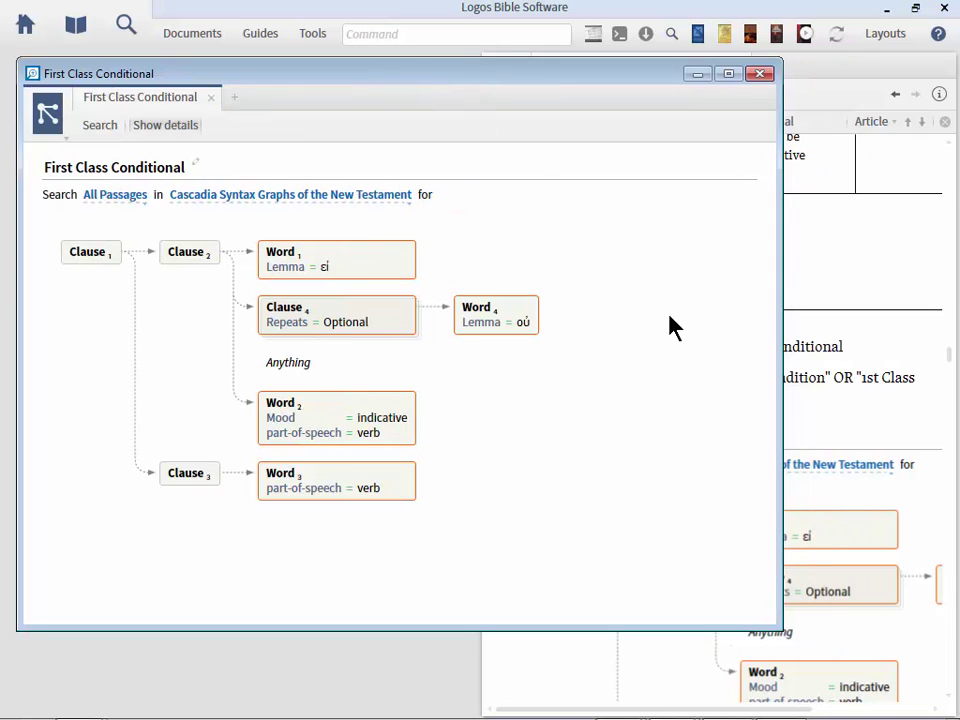
Look over the embedded syntax diagram in the document, then bring back the First Class Conditional window and dock its tab.
left_click(843, 410)
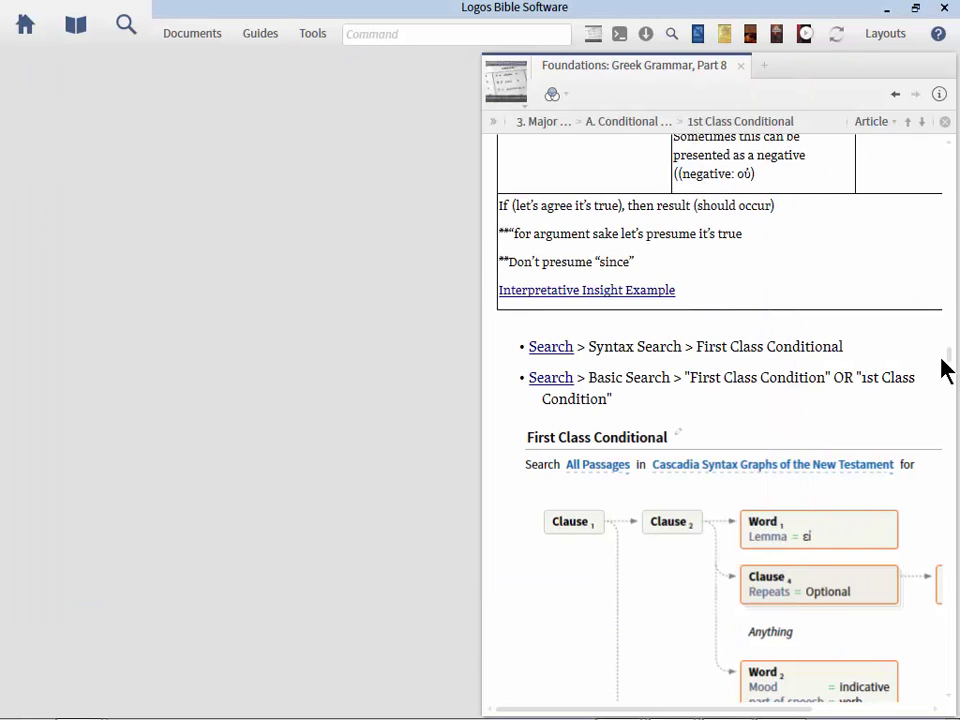
left_click_drag(953, 360, 953, 362)
scroll(953, 362, "down", 3)
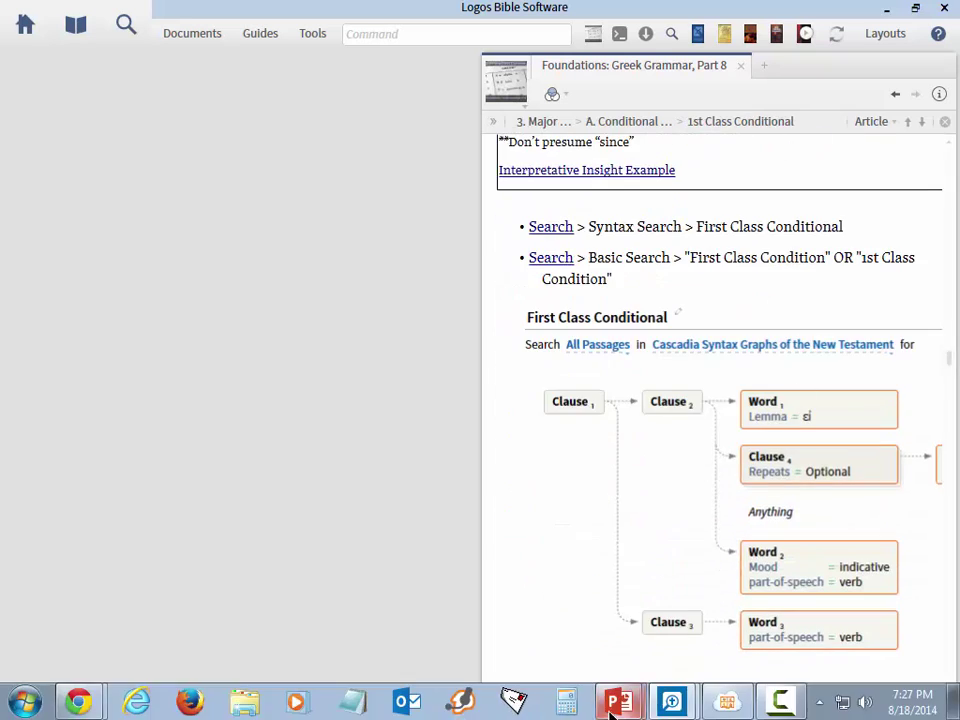
mouse_move(672, 703)
left_click(640, 659)
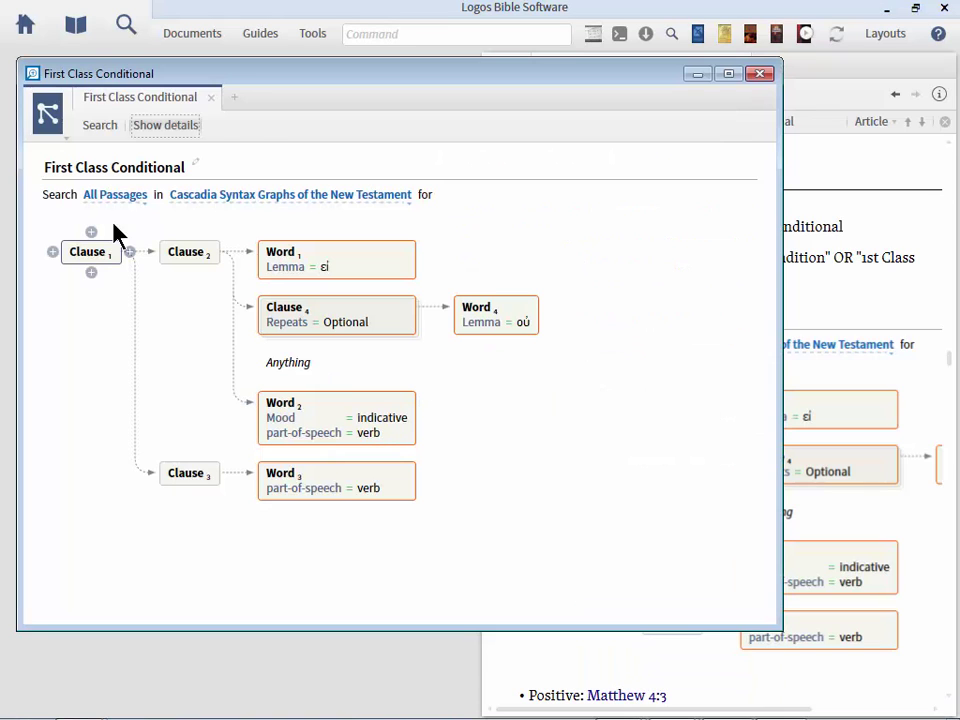
right_click(185, 103)
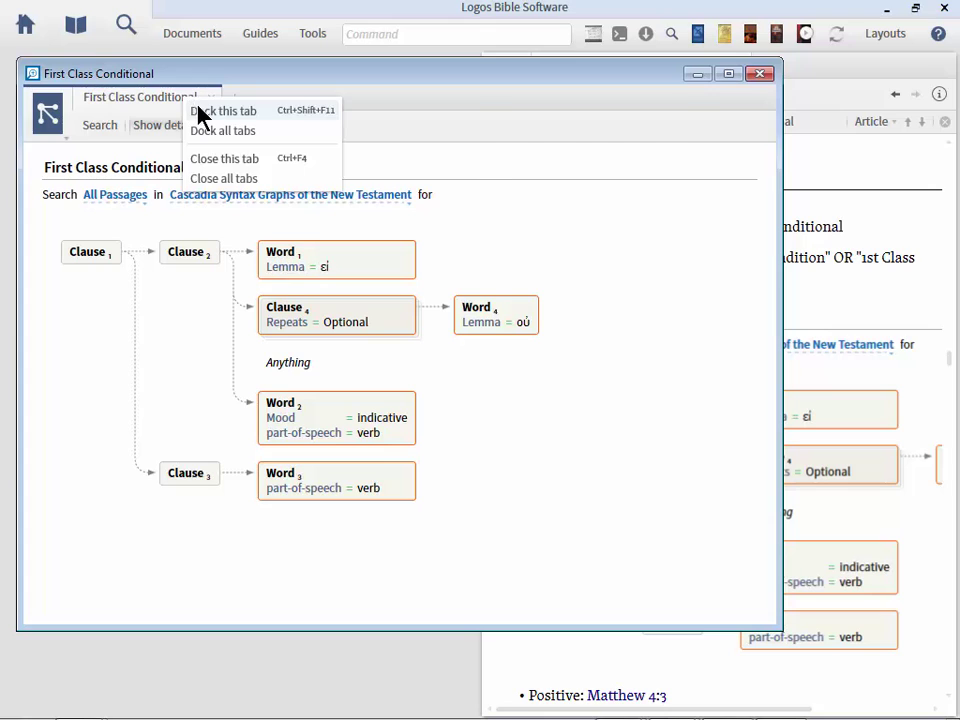
left_click(198, 111)
Open a new Syntax search in Cascadia Syntax Graphs of the New Testament and list its query templates and recent searches.
left_click(125, 28)
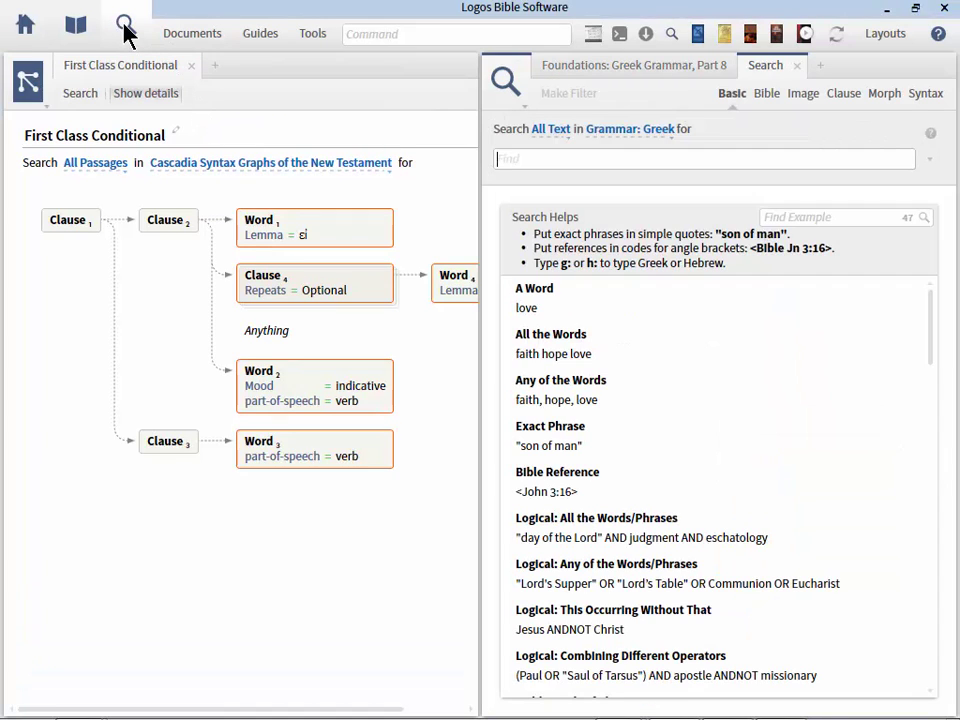
left_click(936, 99)
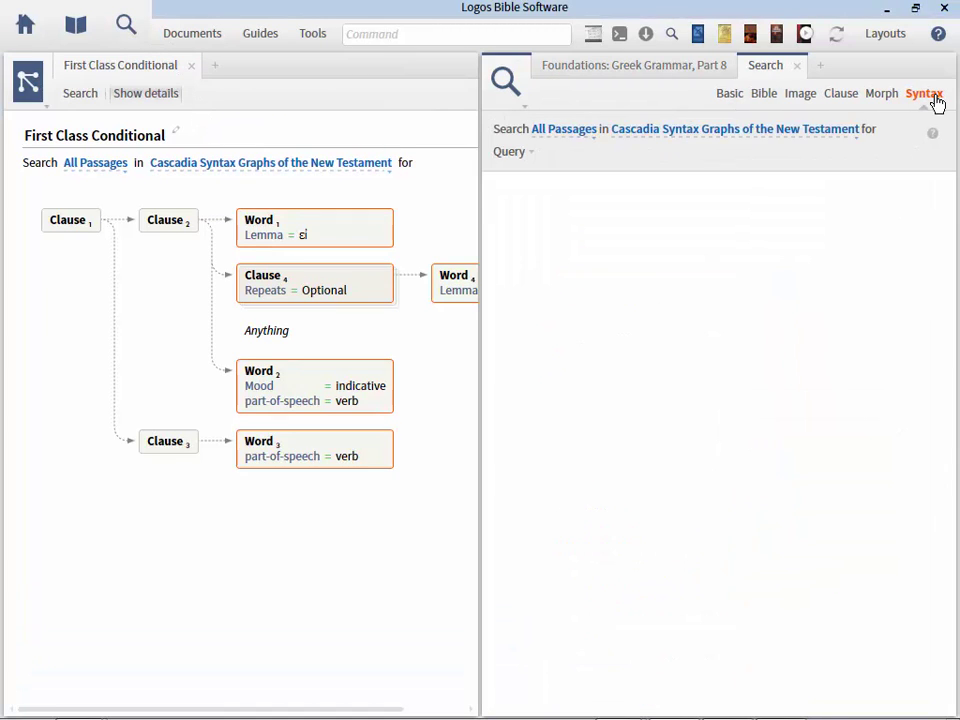
left_click(510, 155)
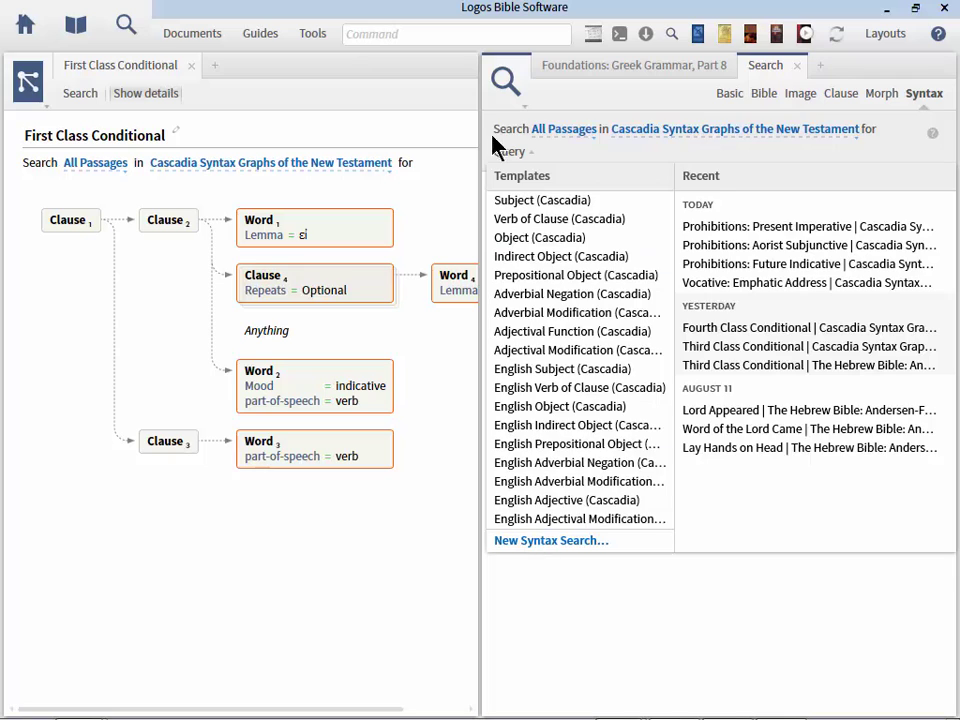
left_click(497, 97)
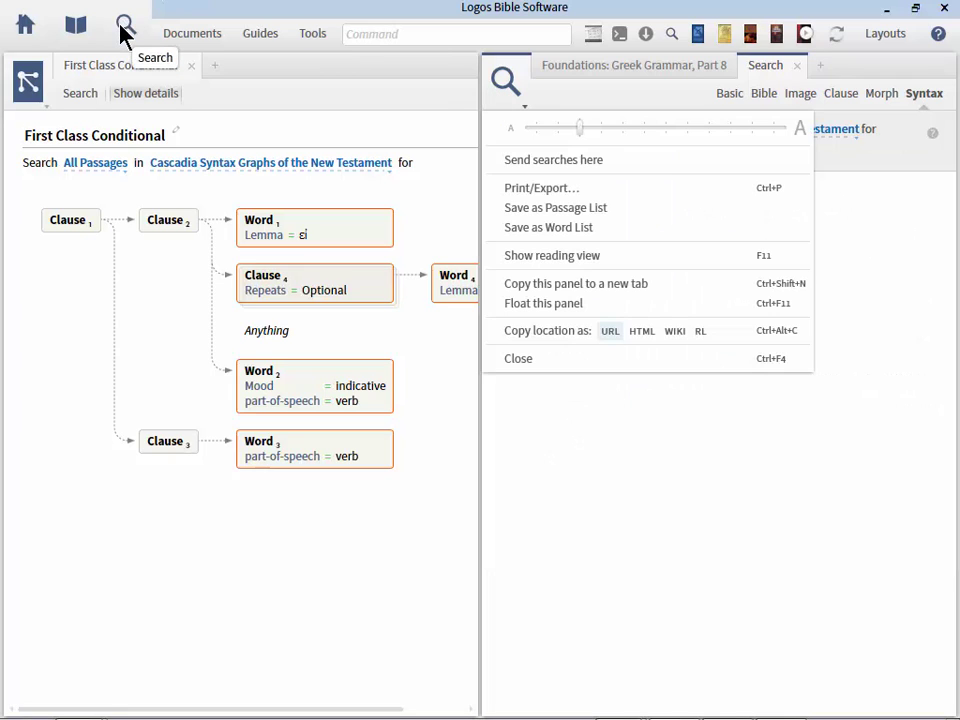
left_click(925, 97)
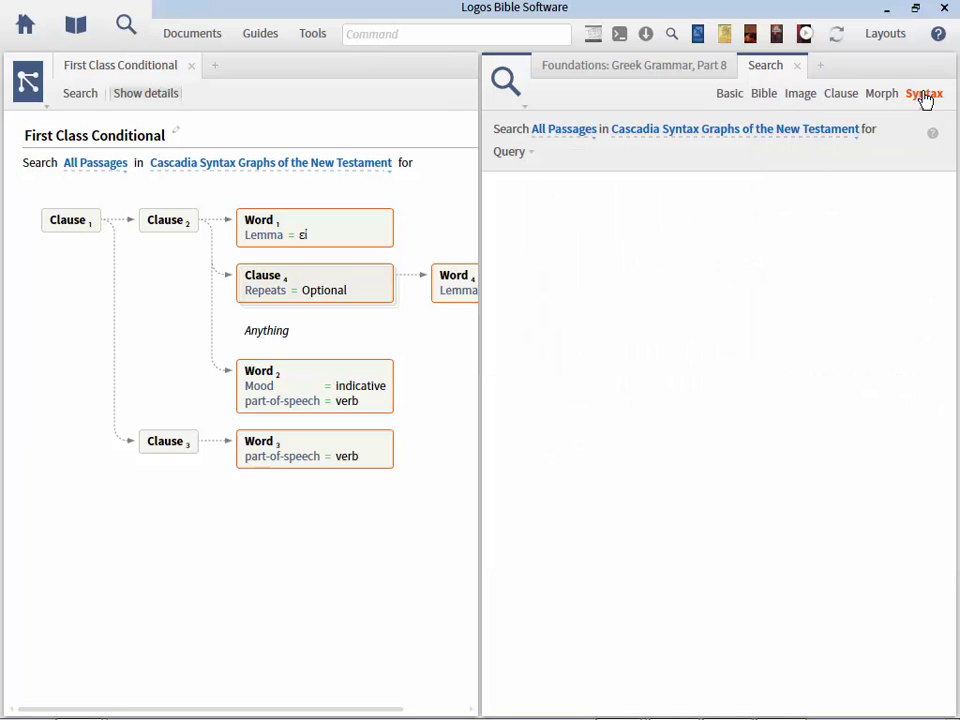
left_click(518, 154)
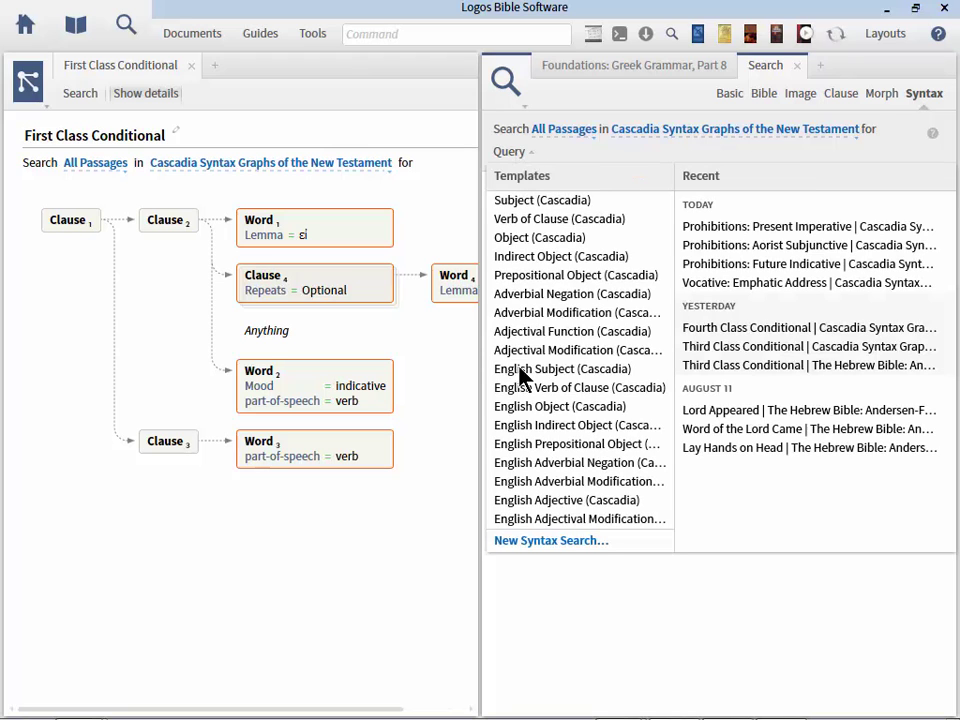
Create a blank syntax search, dock it, and move its tab to the pane opposite the First Class Conditional query.
left_click(565, 545)
right_click(184, 118)
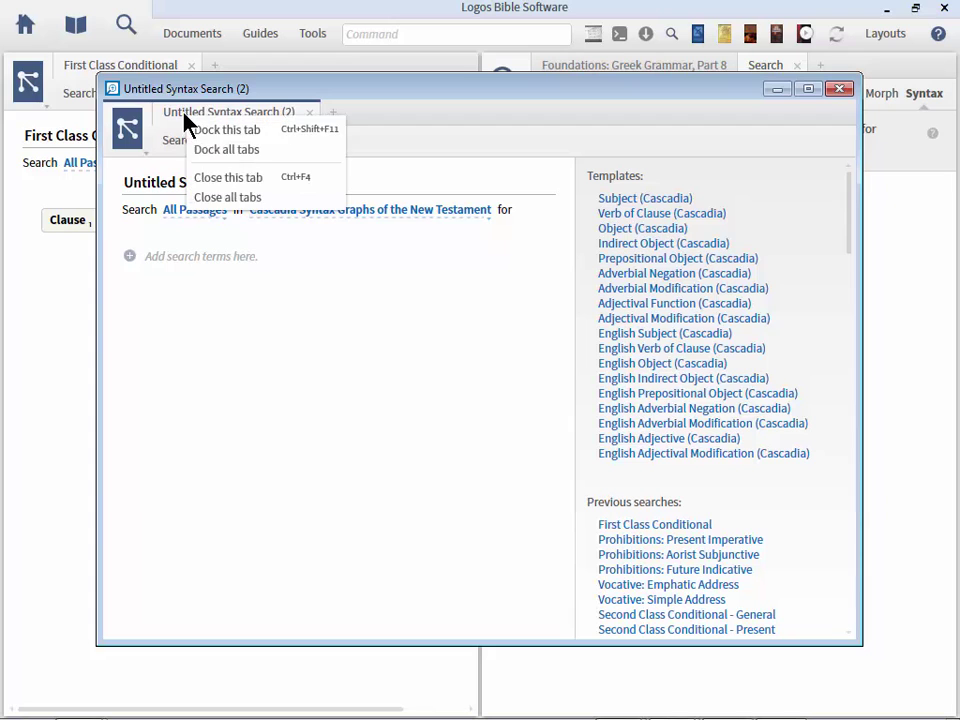
left_click(200, 131)
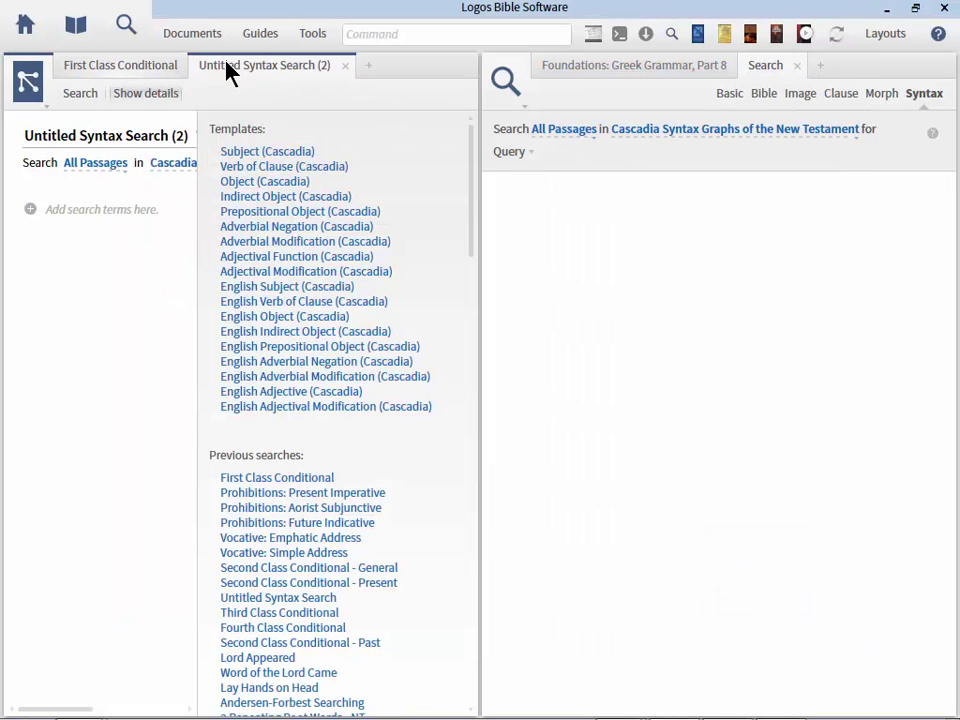
left_click_drag(228, 72, 728, 82)
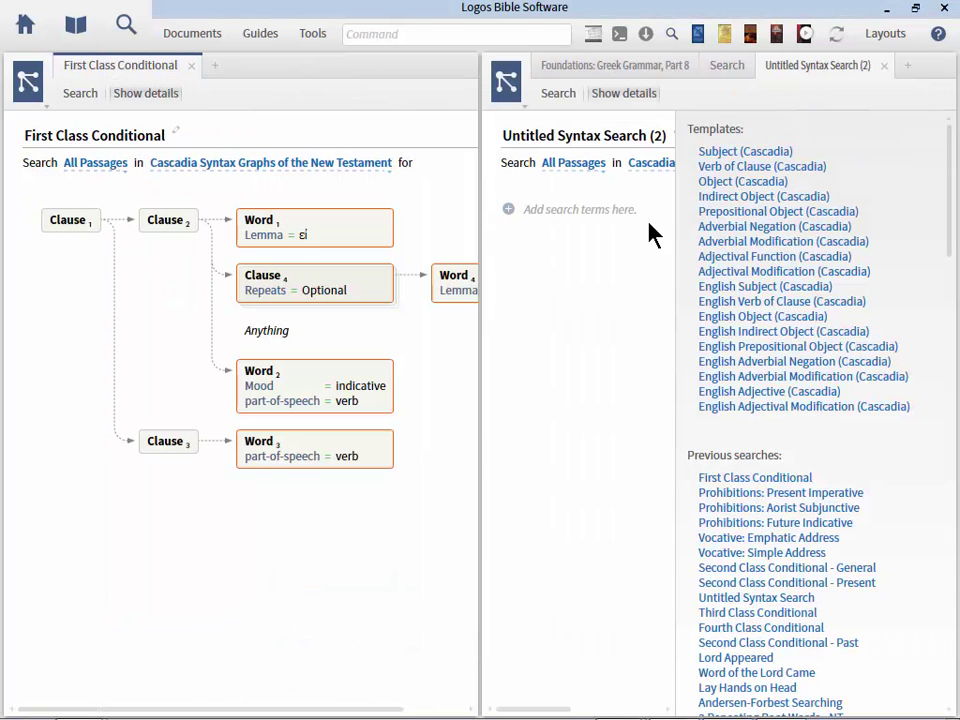
mouse_move(480, 234)
left_mouse_down()
mouse_move(374, 233)
mouse_move(456, 219)
mouse_move(478, 227)
left_mouse_up()
left_click_drag(321, 711, 407, 707)
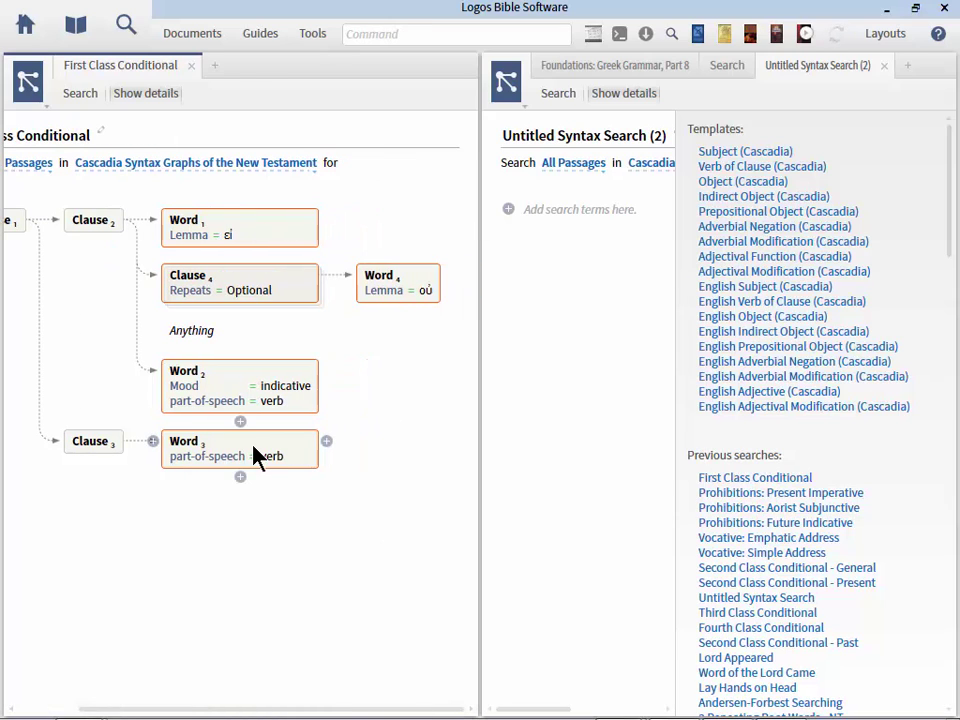
Reopen the Interpretative Insight Example from the training document and select the Greek word under "If" in Matthew 4:3 of the NASB.
left_click(643, 62)
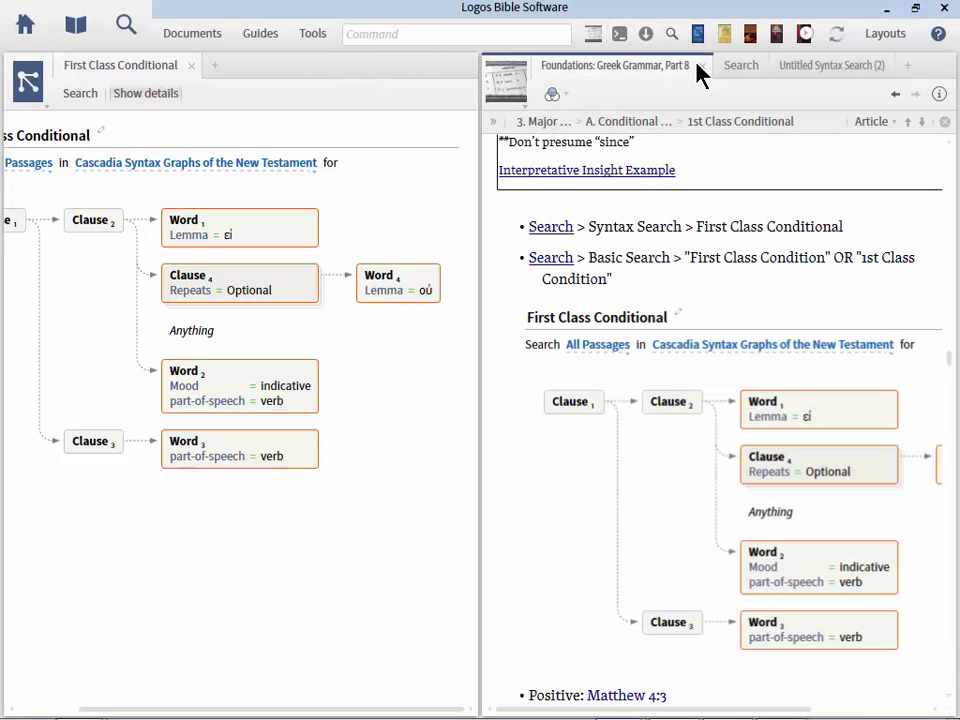
left_click(740, 66)
left_click(650, 66)
scroll(818, 255, "up", 1)
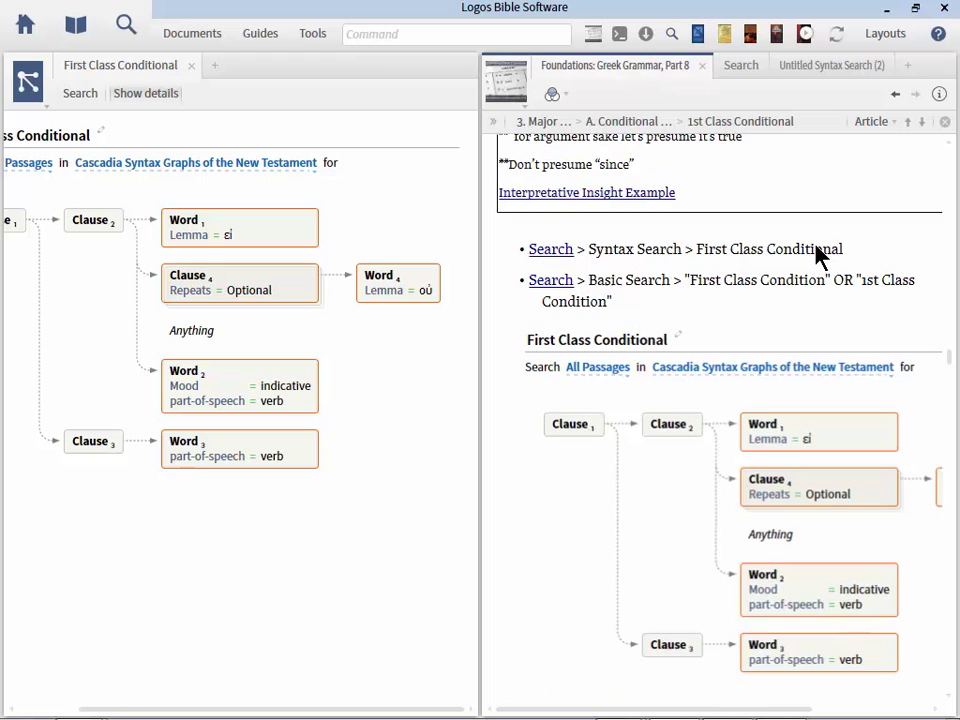
left_click(585, 194)
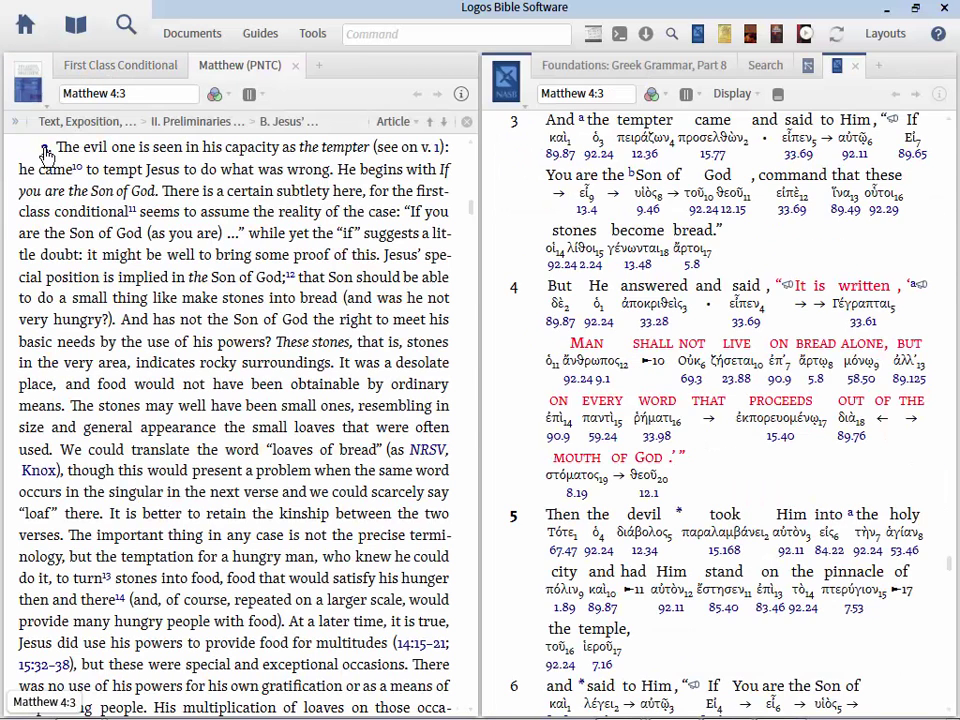
left_click(737, 96)
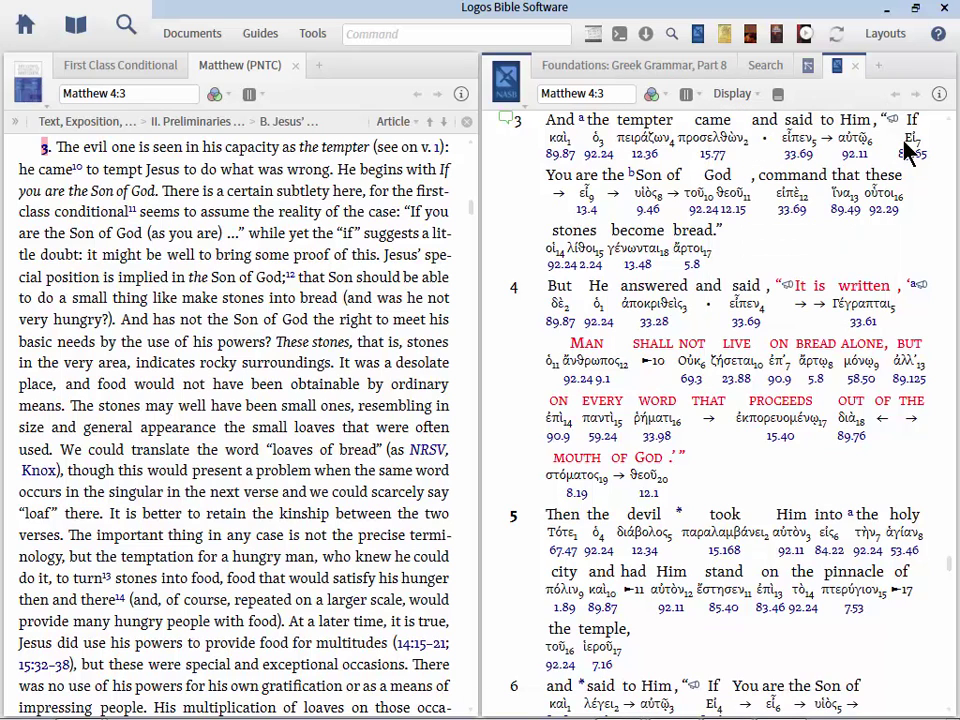
mouse_move(918, 141)
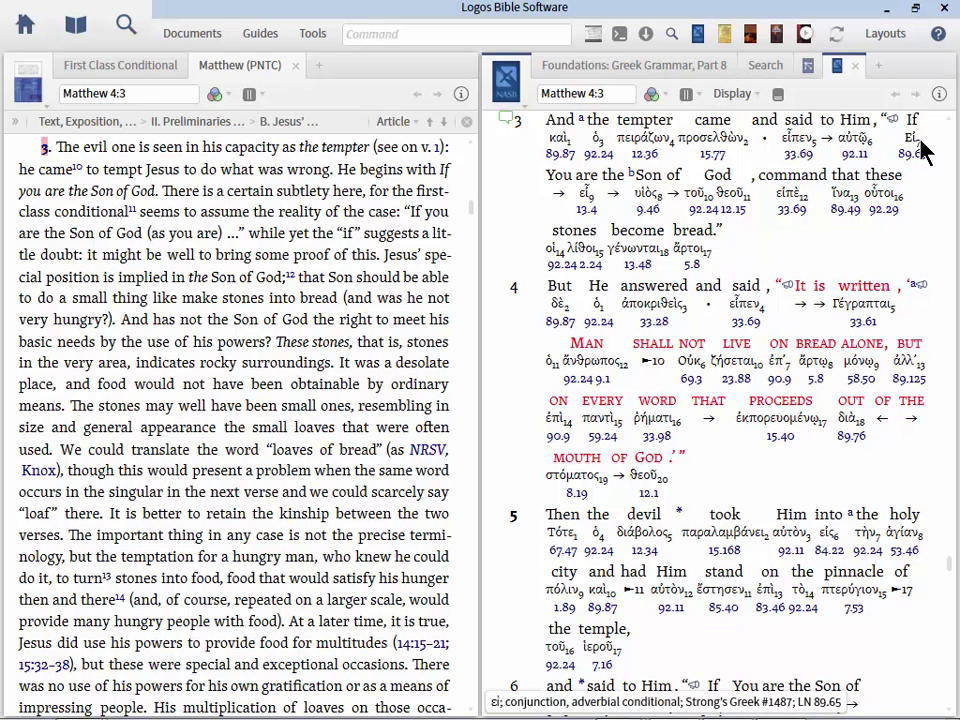
left_click(918, 148)
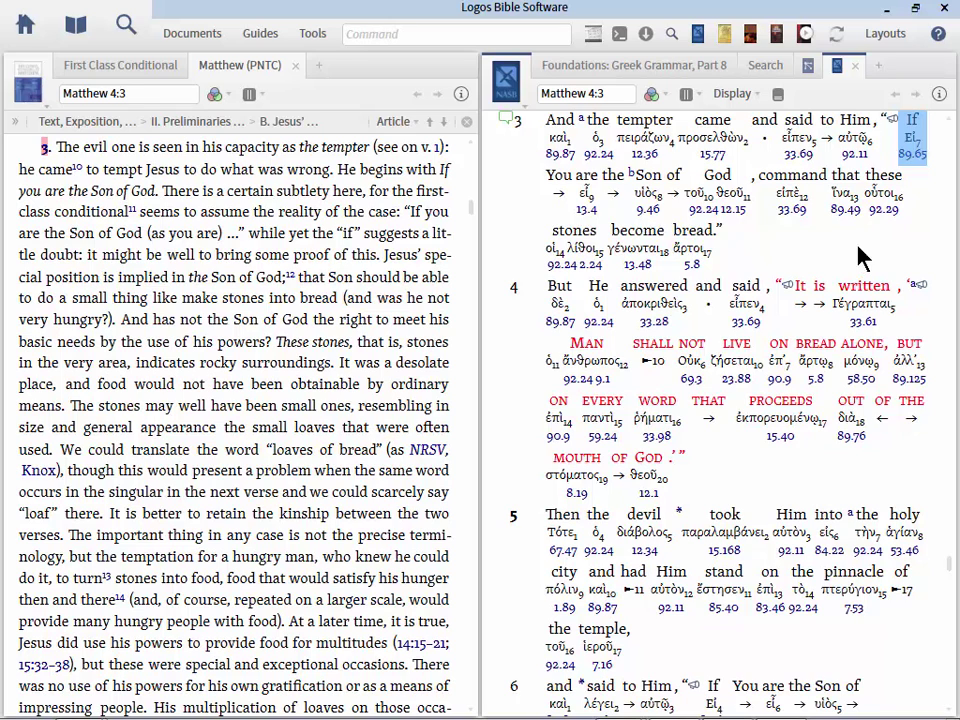
Show the blank syntax search beside the First Class Conditional query and add a Word term as its first search term.
left_click(807, 67)
left_click(165, 67)
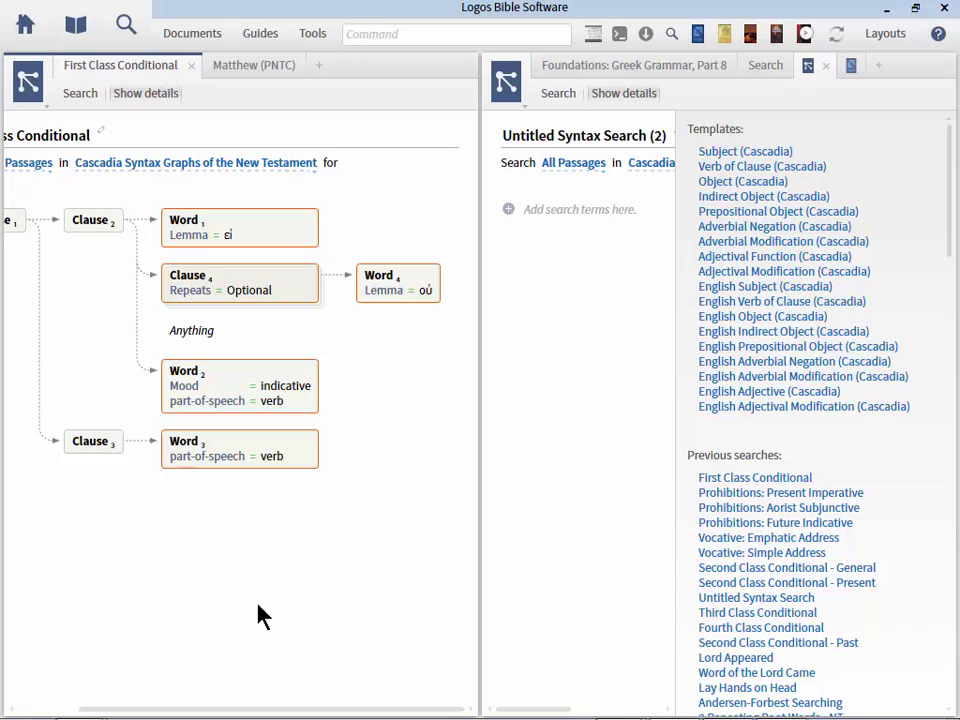
left_click(509, 211)
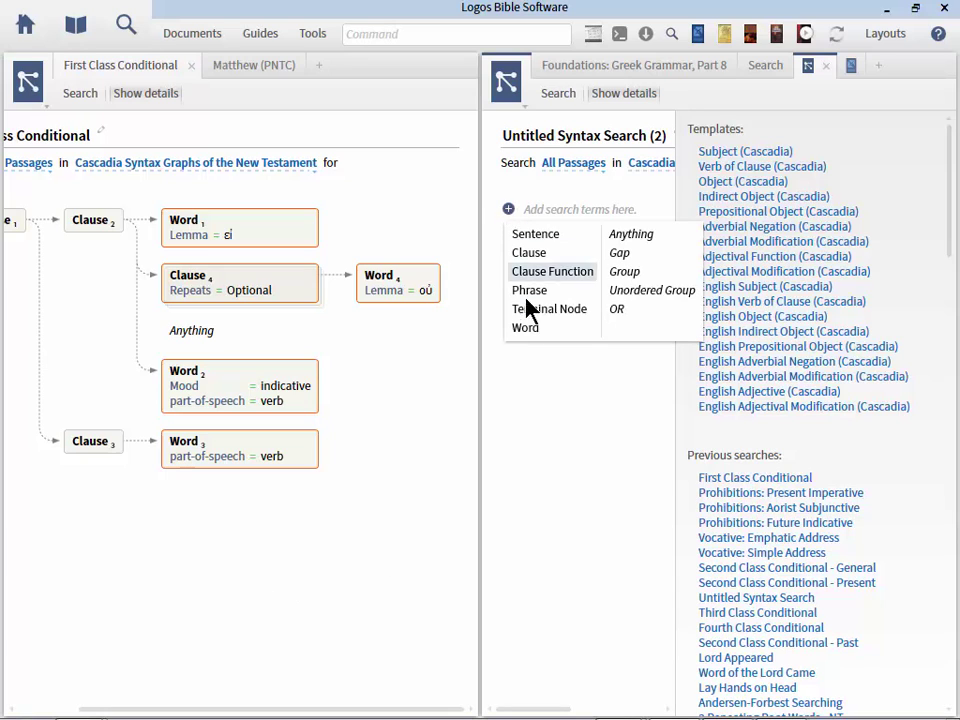
left_click(529, 331)
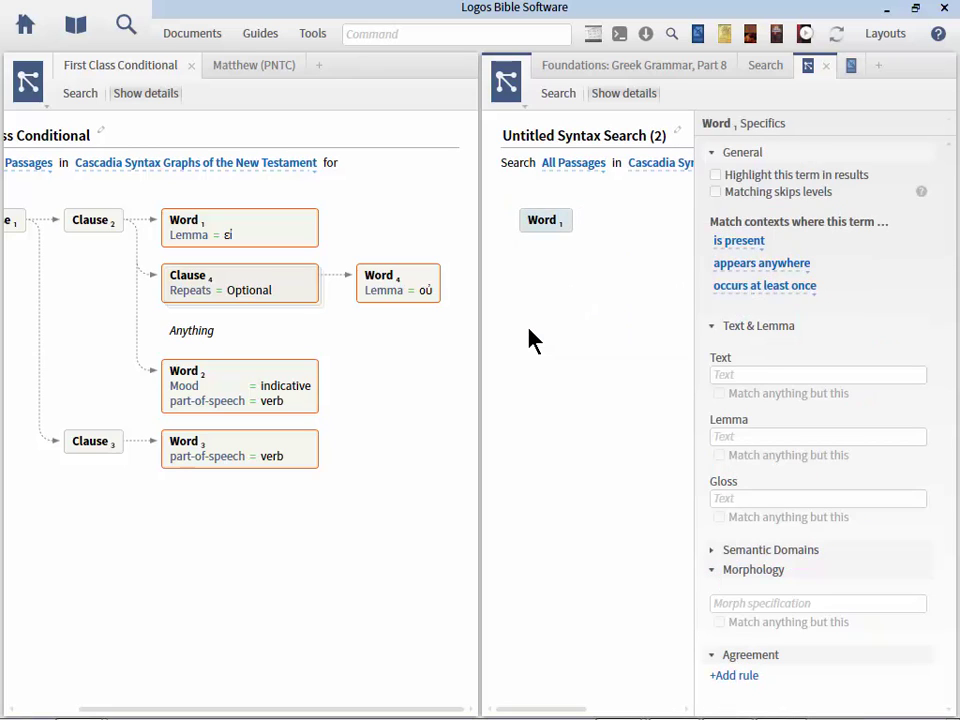
Set the new Word term's lemma to the Greek εἰ (if; whether) and apply it to the query.
mouse_move(546, 222)
left_click(735, 436)
type("εἰ")
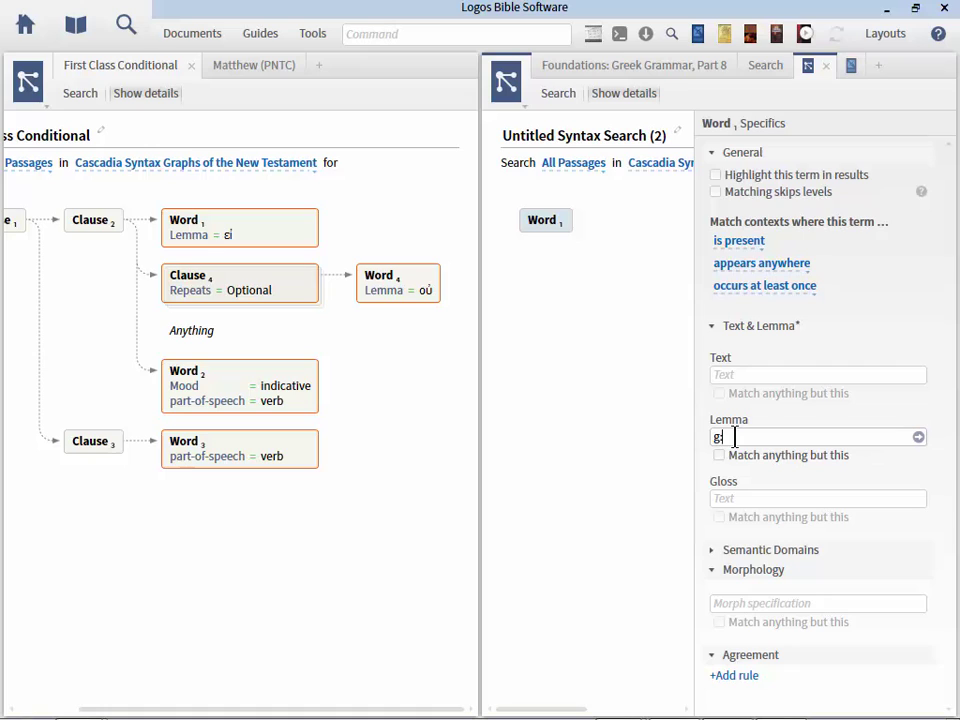
type("ei")
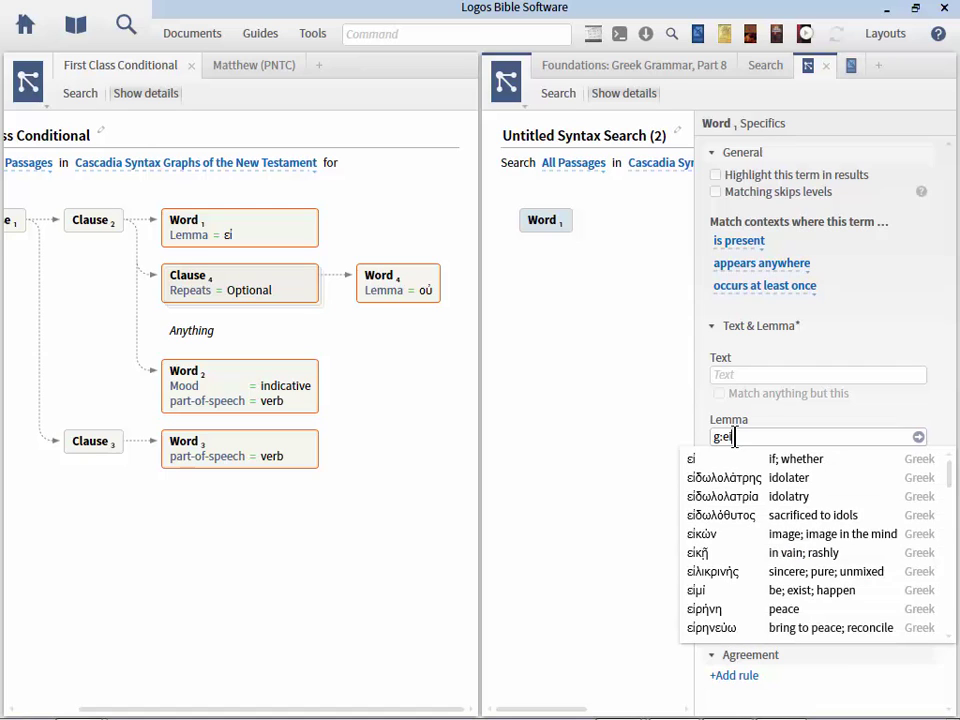
left_click(787, 462)
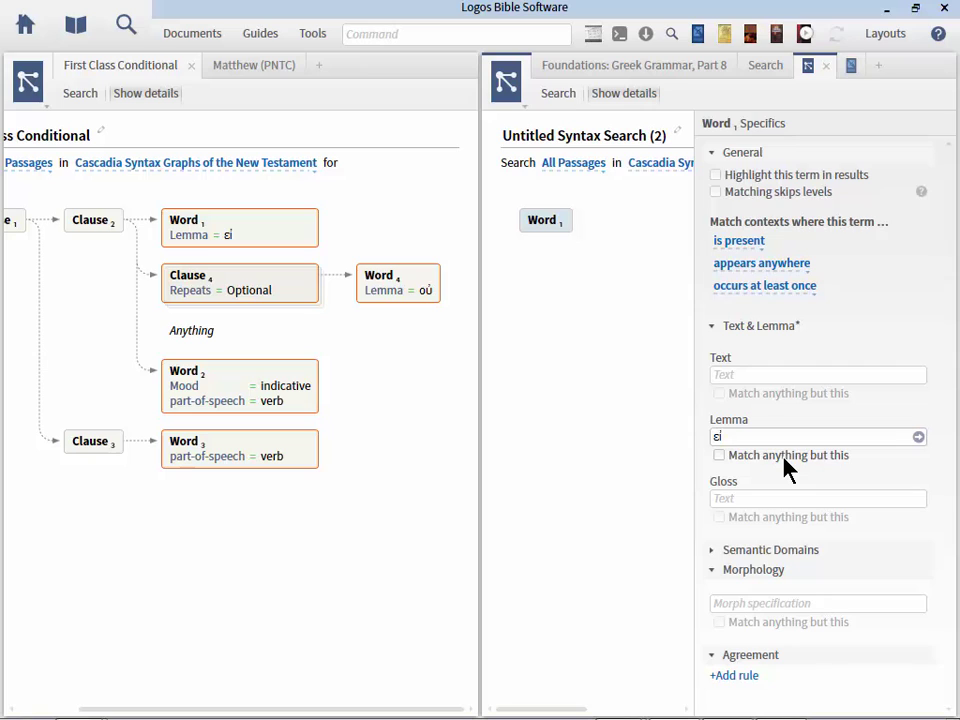
left_click(919, 440)
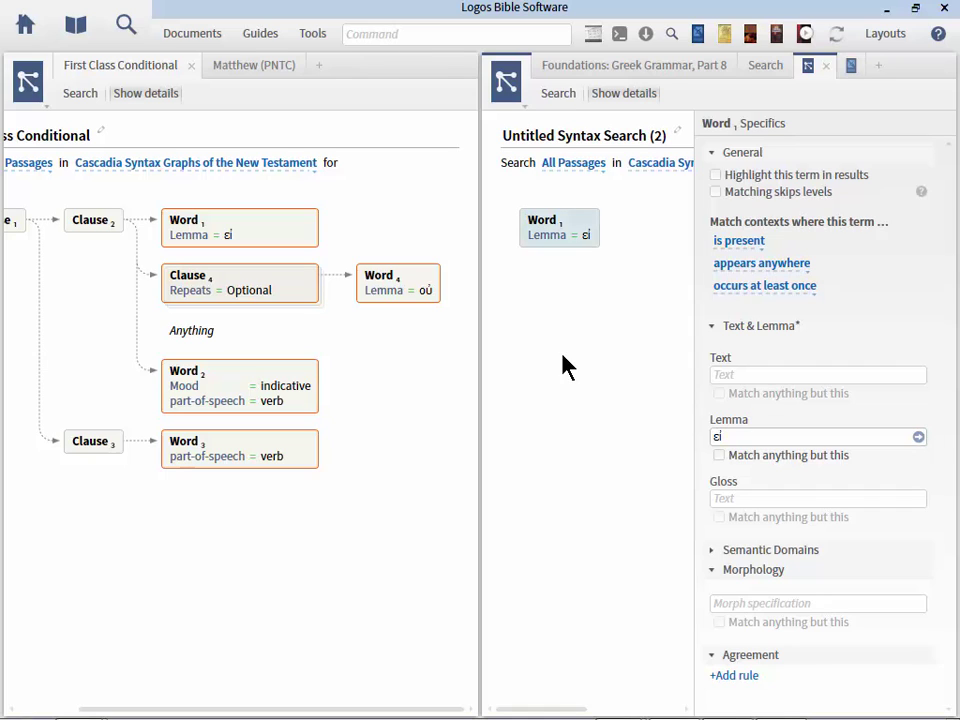